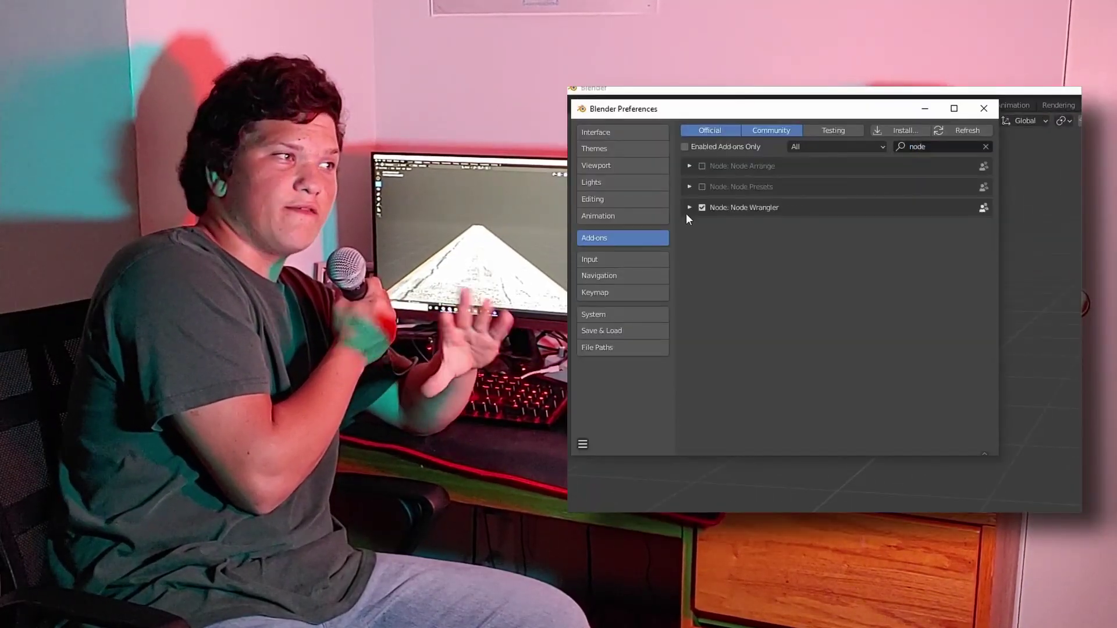
- Show the Node Wrangler add-on's details in the Add-ons preferences
left_click(689, 207)
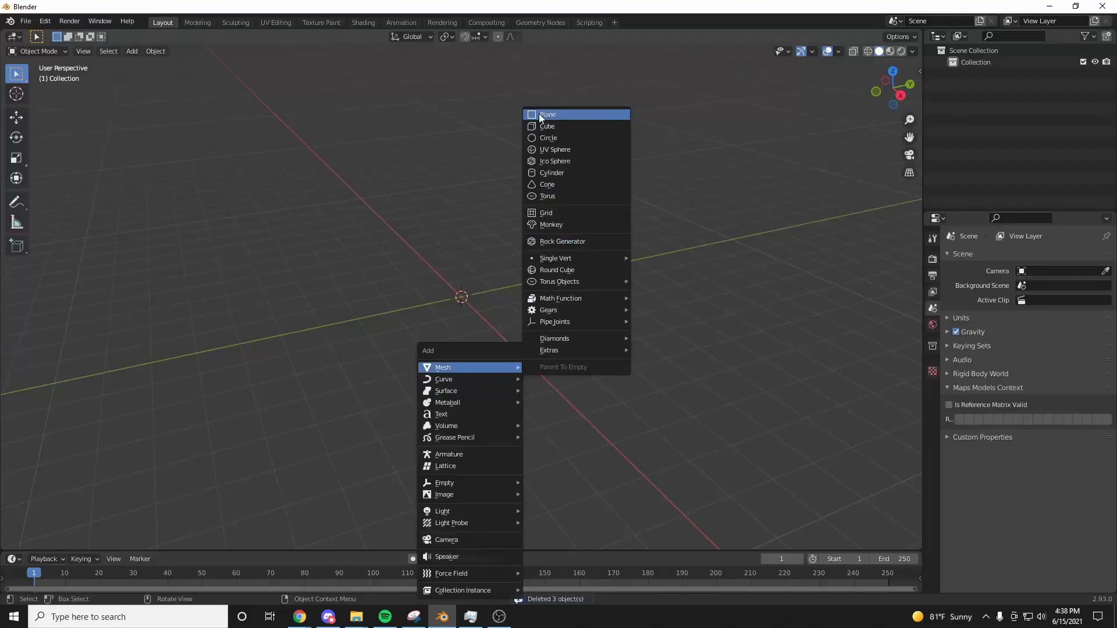
- Scale the plane up by 3 and add a camera to the scene
left_click(540, 117)
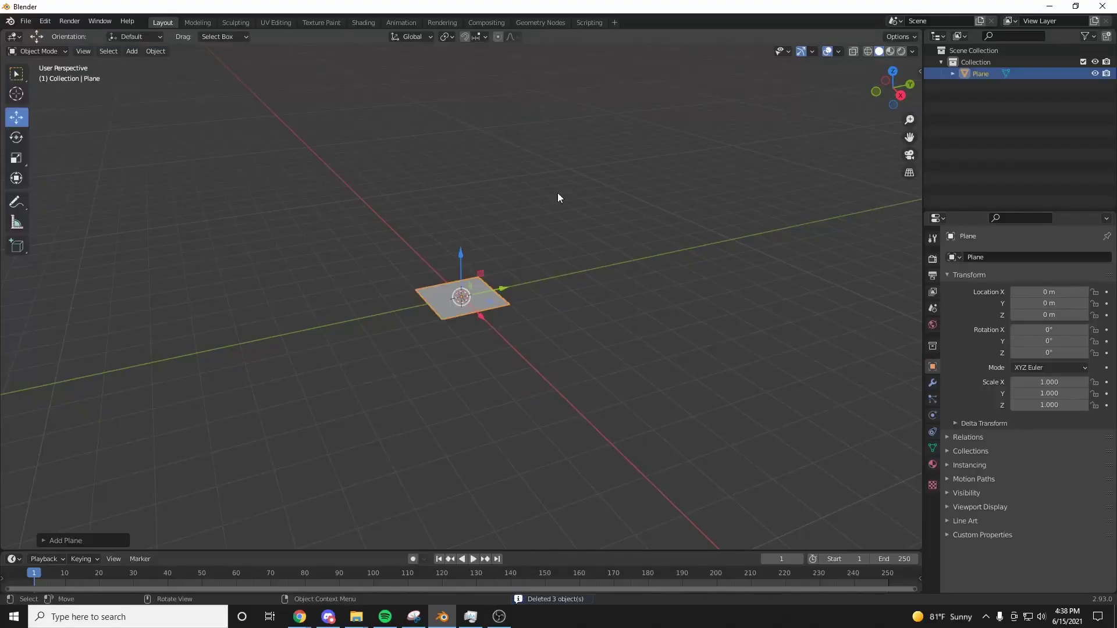
key("s")
key("3")
key("Return")
key("shift+a")
left_click(224, 539)
- Zero the camera's rotation on all axes and raise it straight above the plane
left_click_drag(1024, 326, 1024, 359)
type("0")
key("Return")
key("g")
key("z")
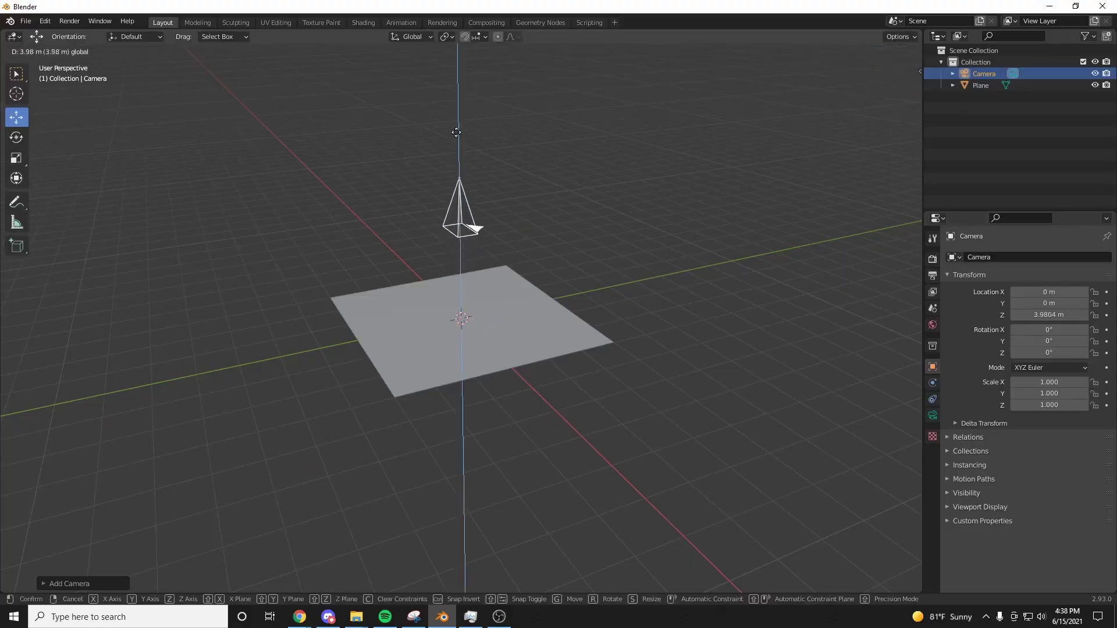
left_click(457, 78)
- Switch the camera's lens type to Orthographic
left_click(933, 416)
left_click(1031, 292)
left_click(1022, 313)
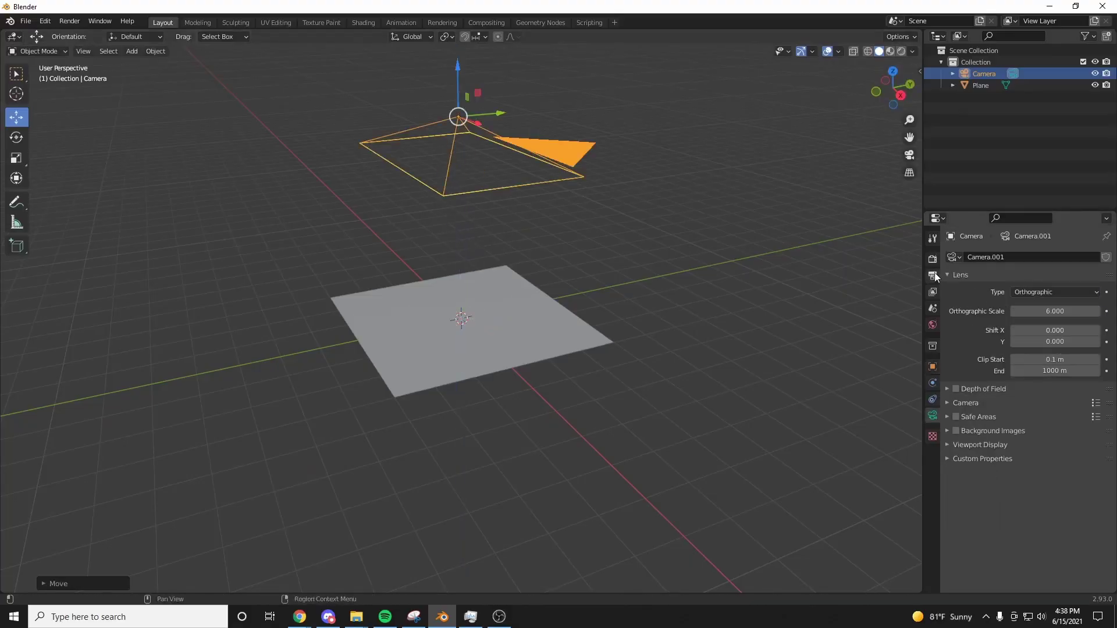
- Set the render resolution to 2000 × 2000 px
left_click(933, 275)
left_click_drag(1061, 272, 1060, 283)
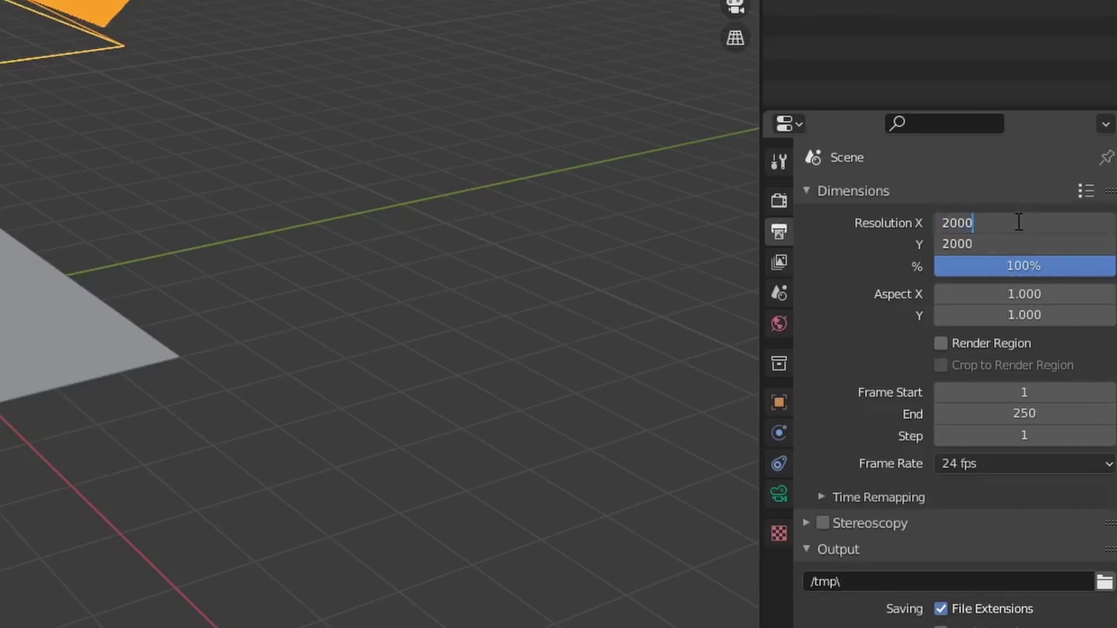
type("2000")
key("Return")
key("KP_0")
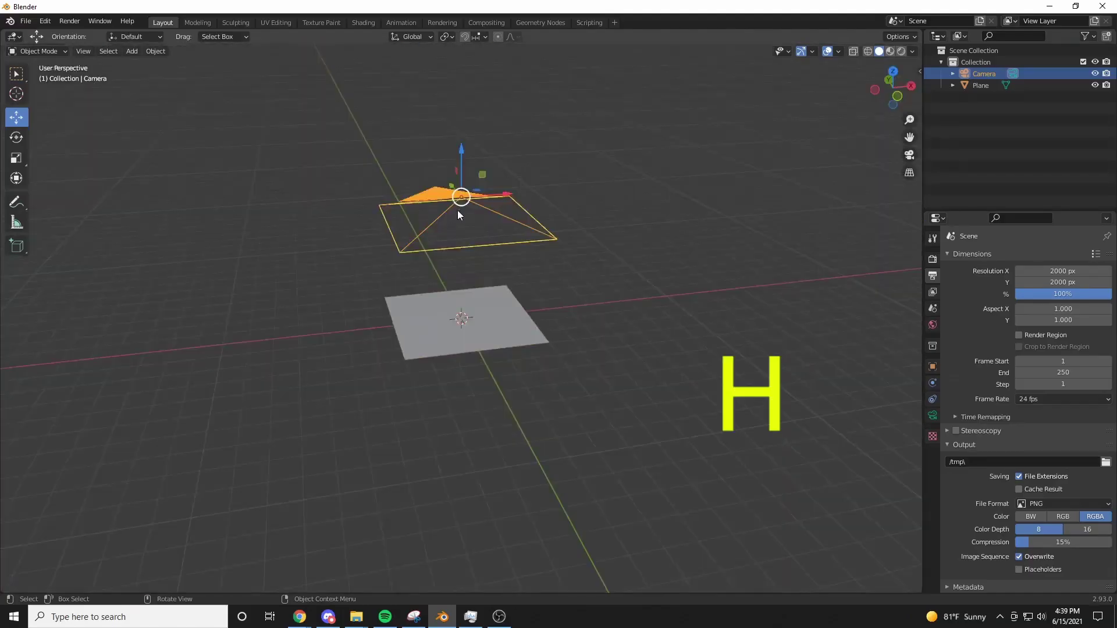
- Hide the camera and shrink the new cube, stretching it along Y into a small bar
key("h")
scroll(486, 333, "up", 3)
left_click(483, 336)
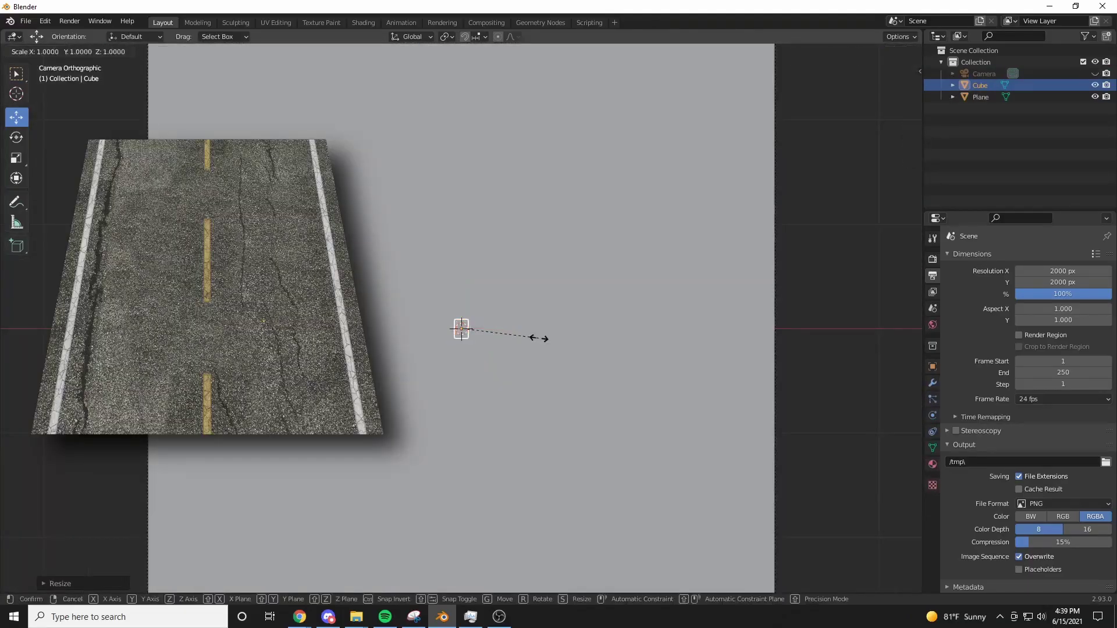
key("y")
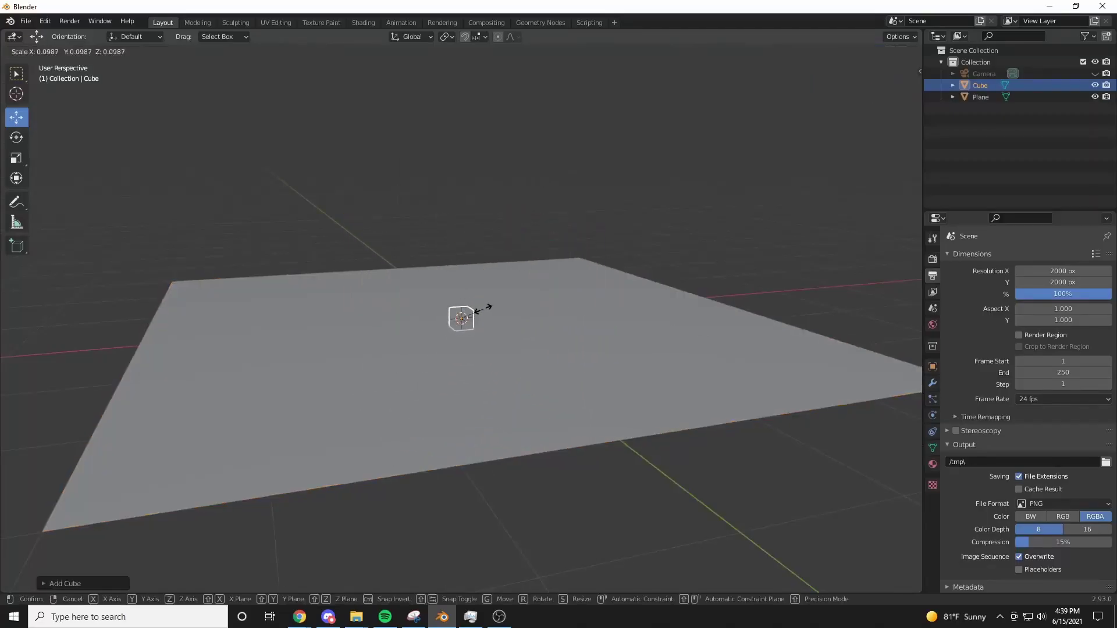
left_click(482, 311)
key("KP_0")
key("s")
key("y")
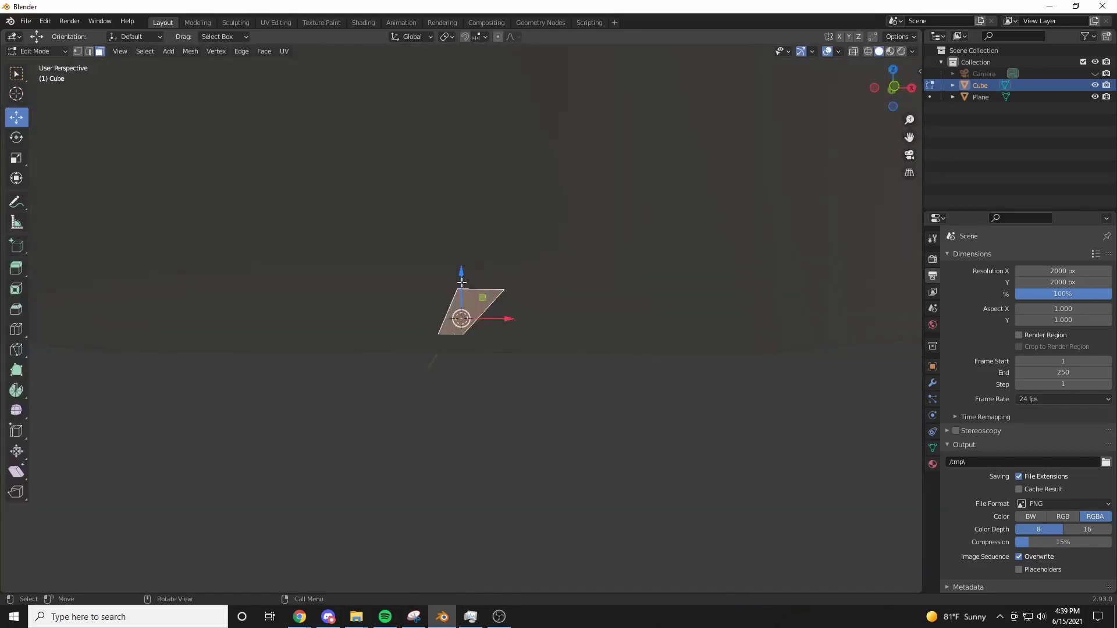
- Extrude the bar's top face upward and narrow it along X
key("e")
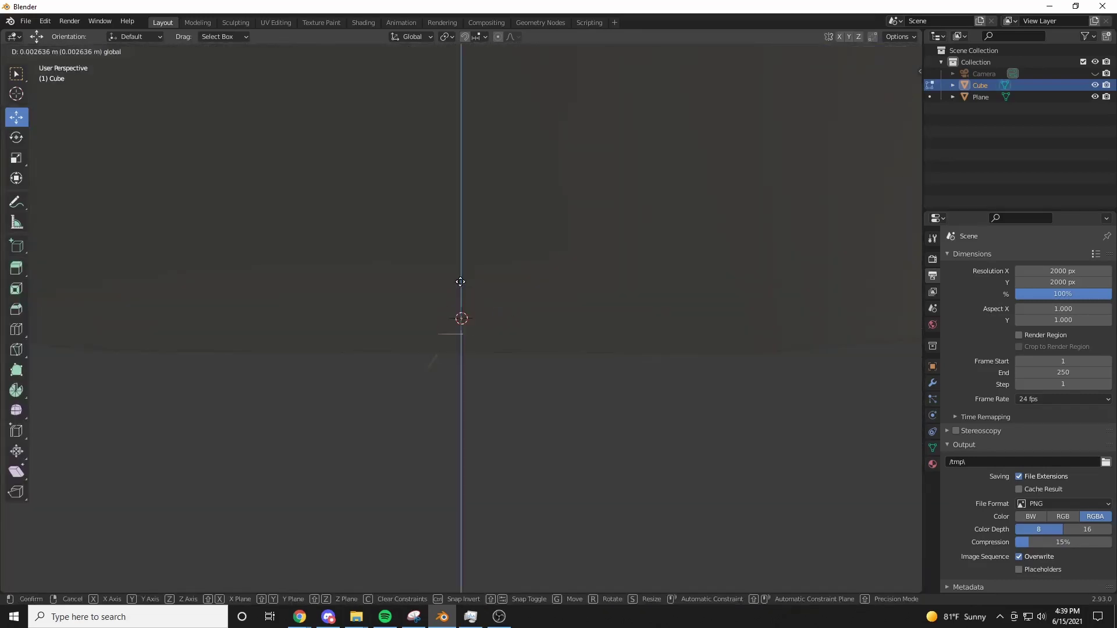
left_click(460, 280)
key("s")
key("x")
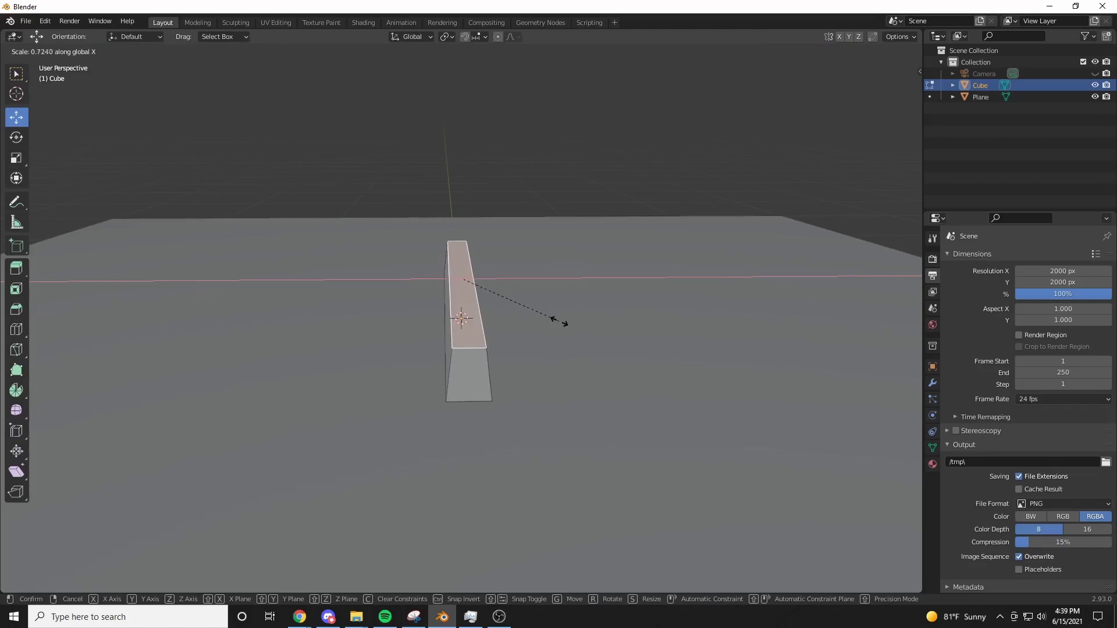
left_click(560, 322)
key("KP_0")
- Duplicate the bar with a Mirror modifier so the mirrored copies spread apart as dashes
key("s")
key("y")
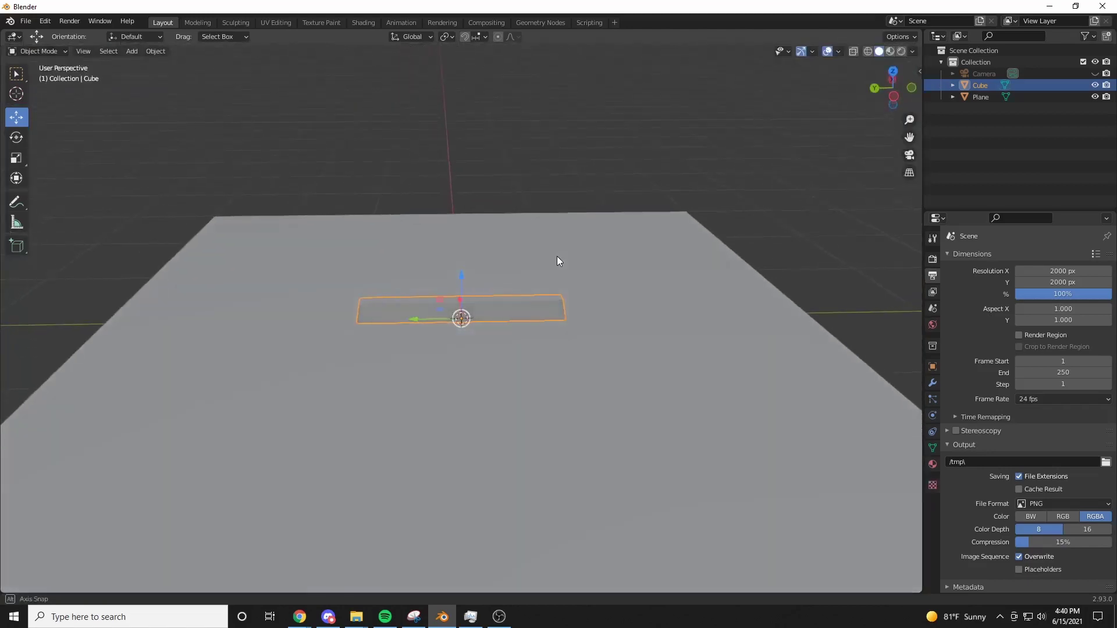
key("shift+d")
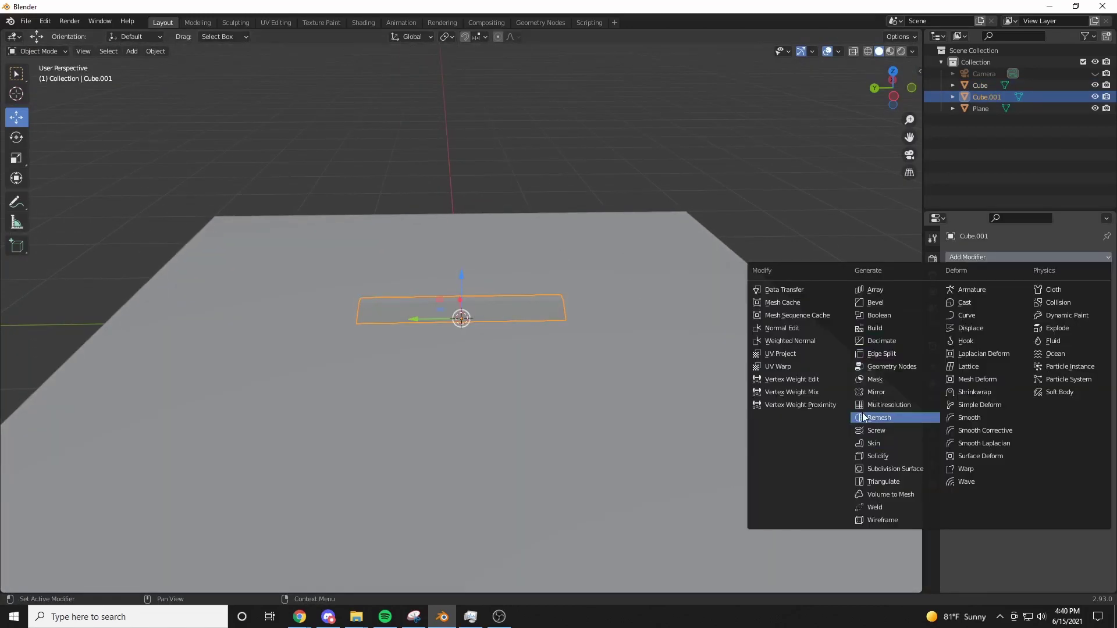
left_click(875, 392)
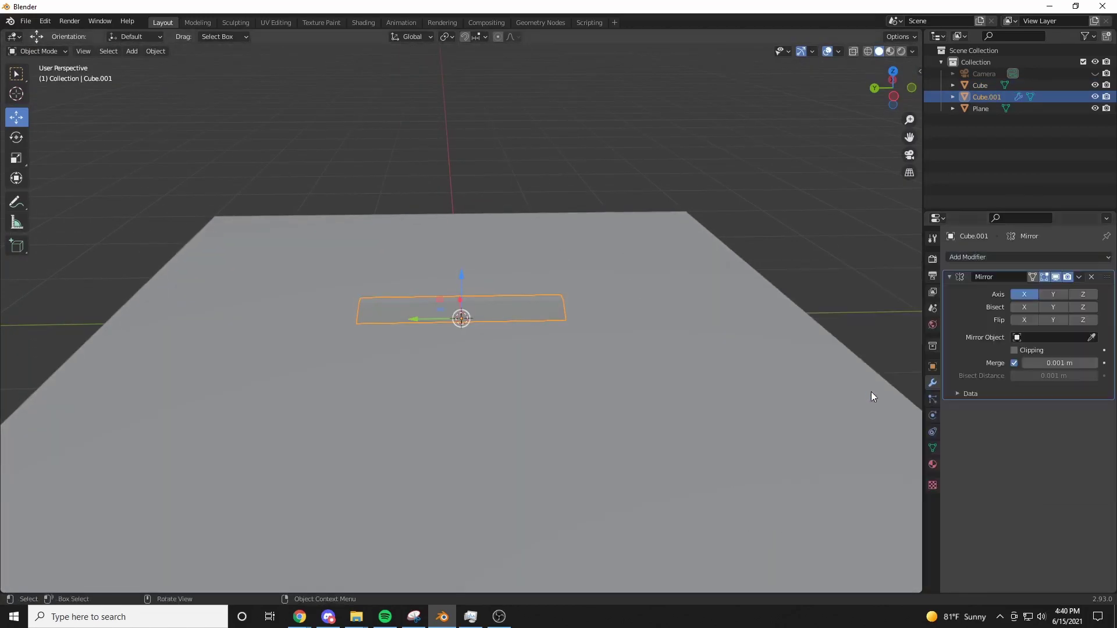
left_click_drag(442, 309, 773, 305)
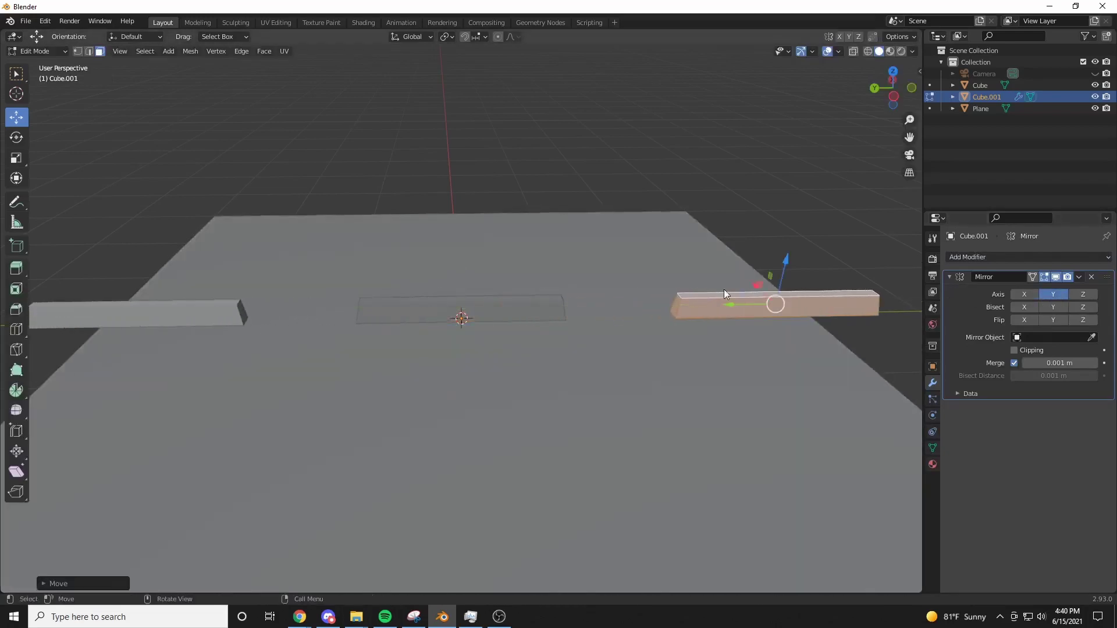
- Add a loop cut across the dash and slide the edge loop down along Y
key("Tab")
key("ctrl+r")
left_click(576, 297)
scroll(588, 299, "up", 2)
key("KP_7")
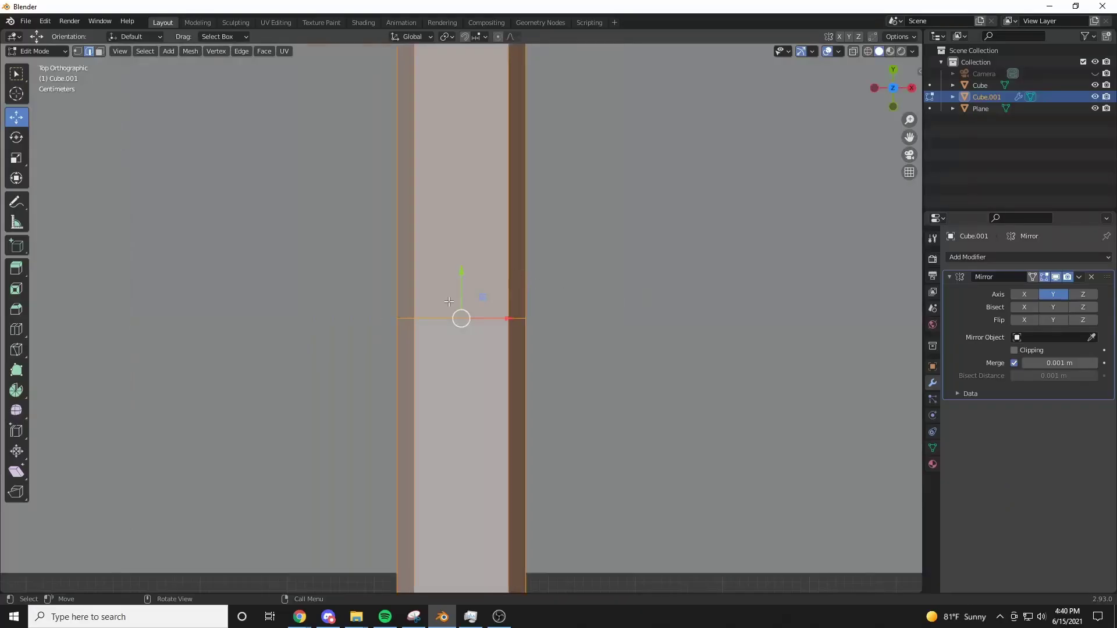
left_click_drag(461, 289, 461, 300)
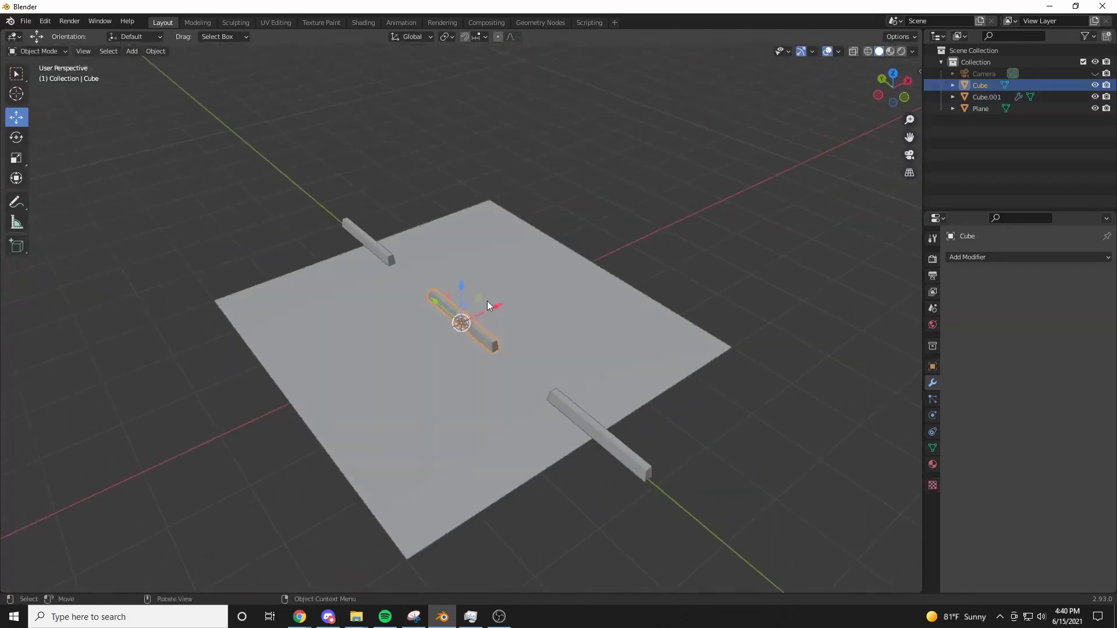
- Duplicate a bar in place, mirror it, and stretch it into two full-length edge lines
key("shift+d")
right_click(488, 302)
left_click(963, 256)
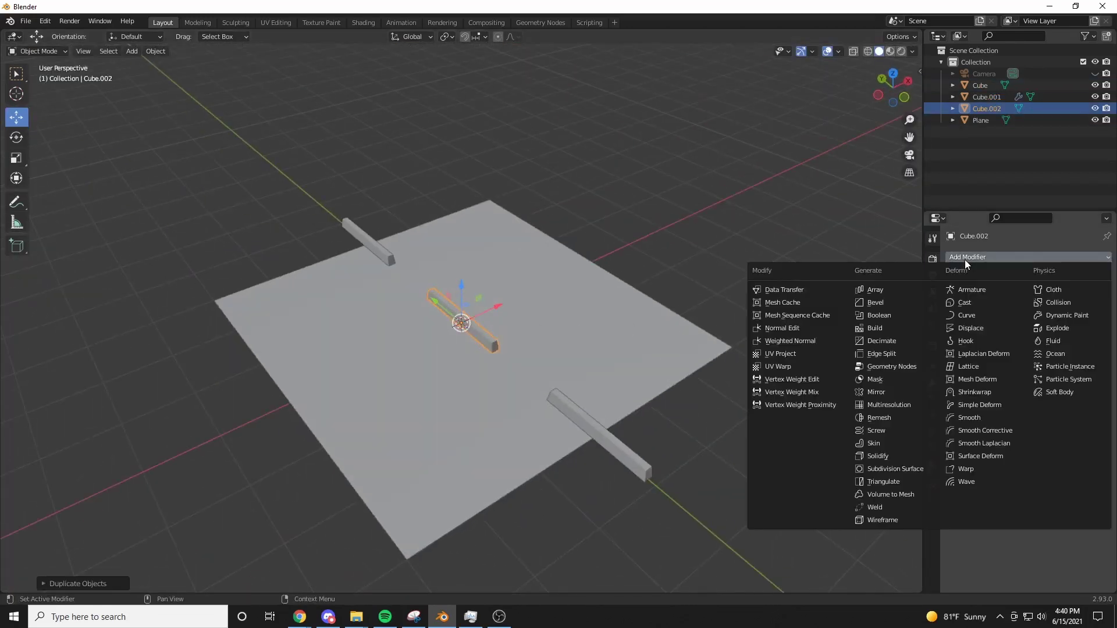
left_click(876, 391)
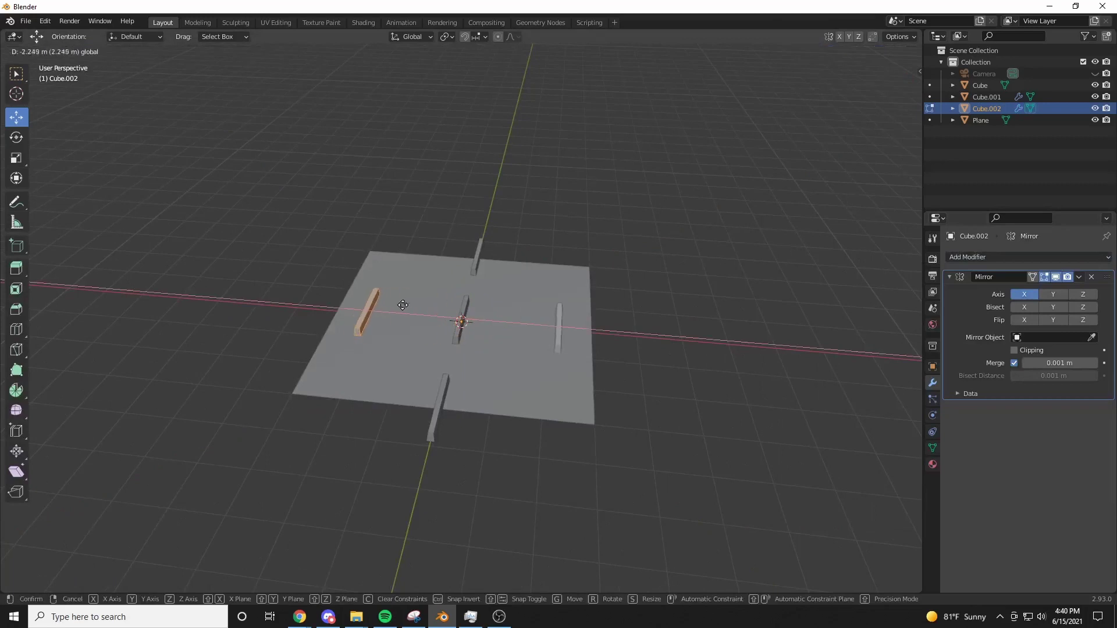
key("s")
key("y")
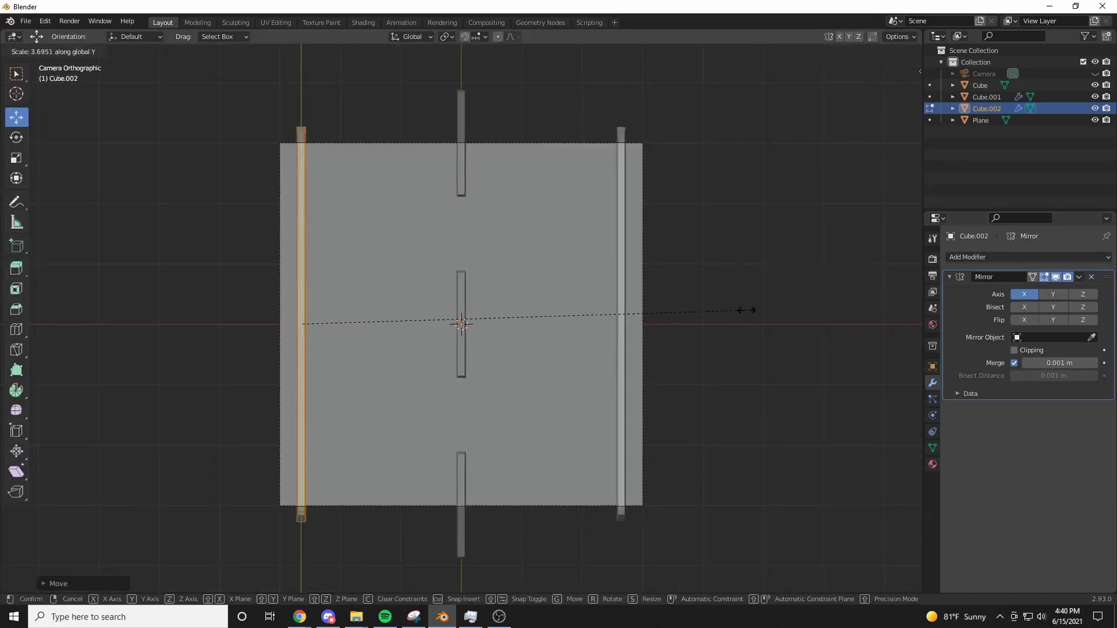
left_click(746, 310)
- Apply the Mirror modifier and join the dashes with the centre bar into one object
key("Tab")
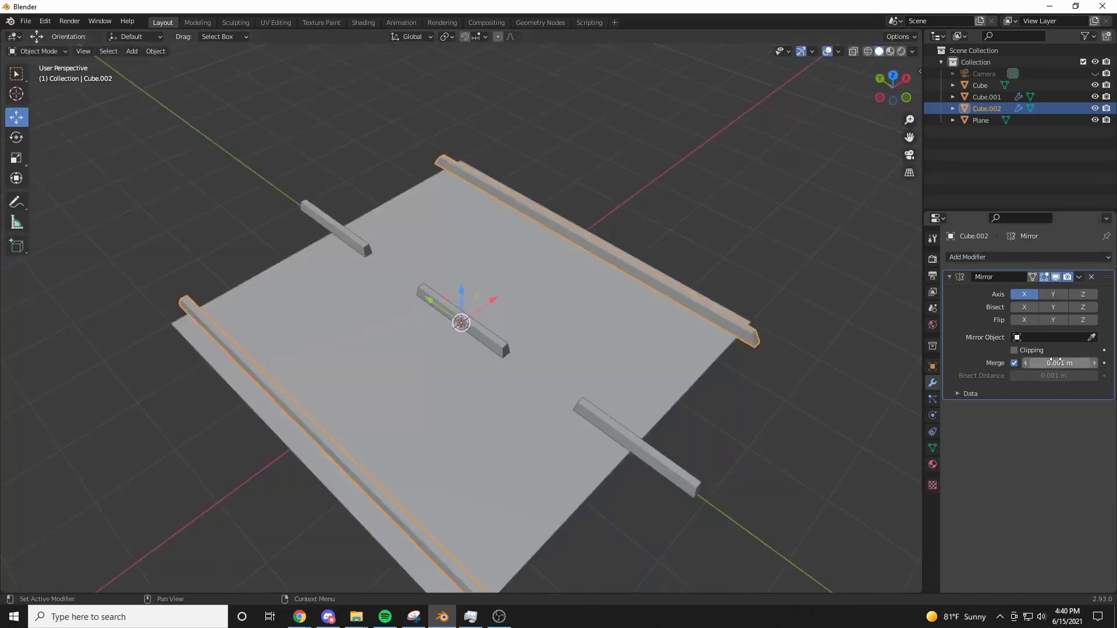
key("ctrl+a")
left_click(494, 345)
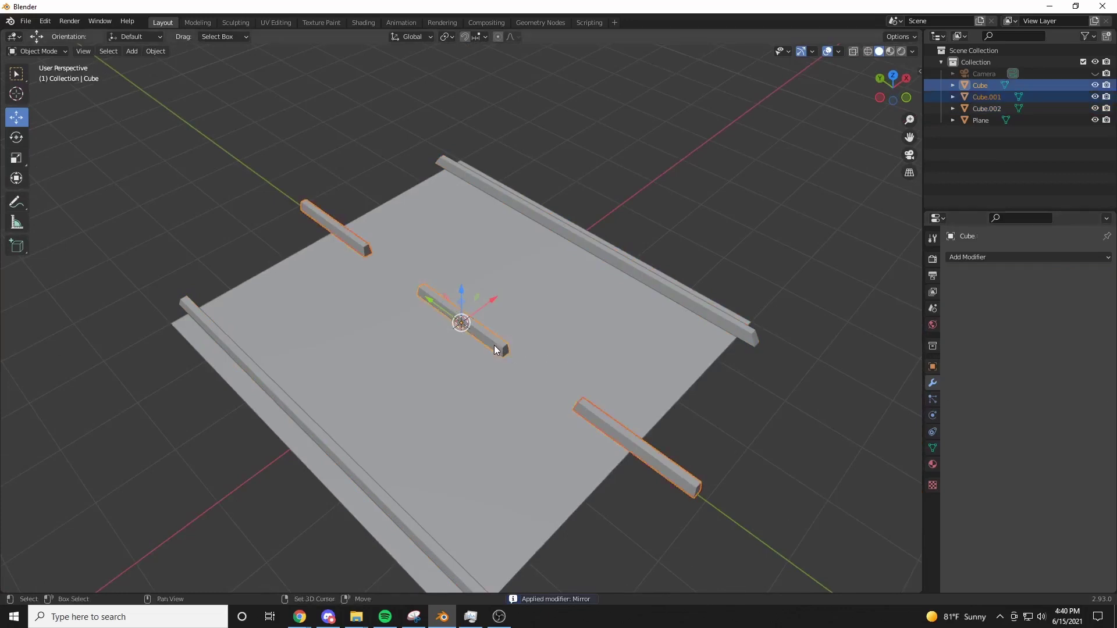
key("ctrl+j")
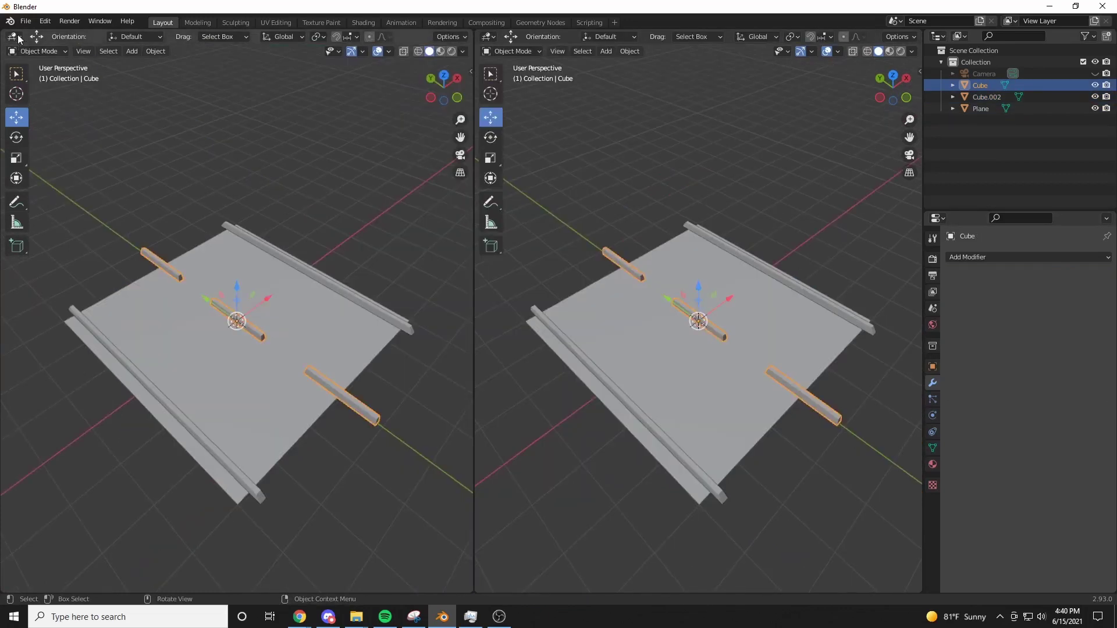
- Turn the left area into the Shader Editor and insert a node into the Base Color link
left_click(18, 39)
left_click(47, 137)
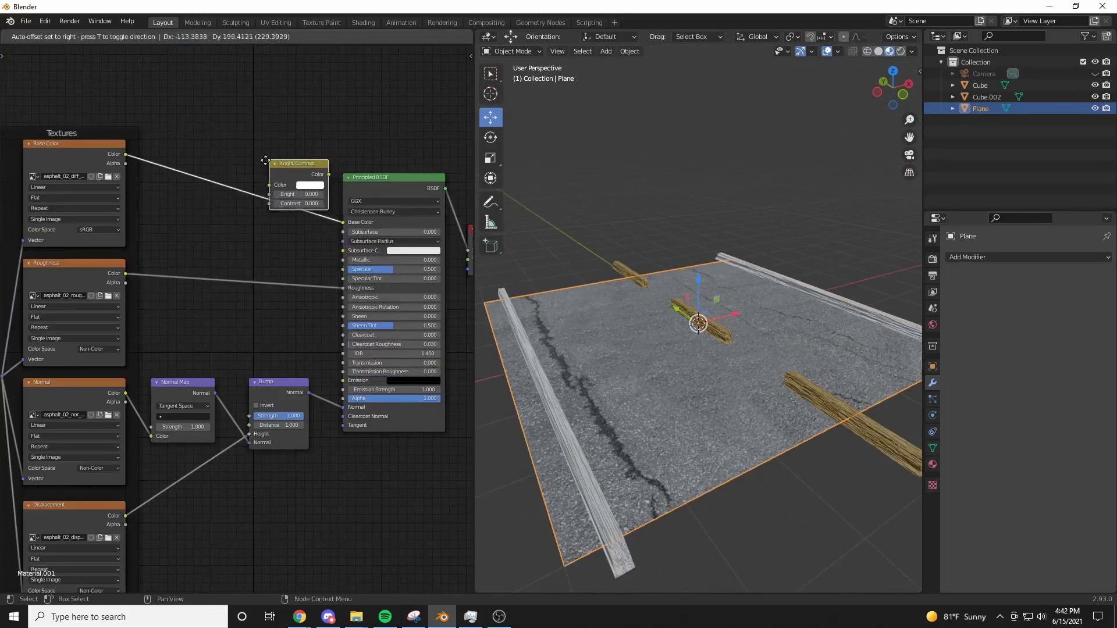
left_click(205, 162)
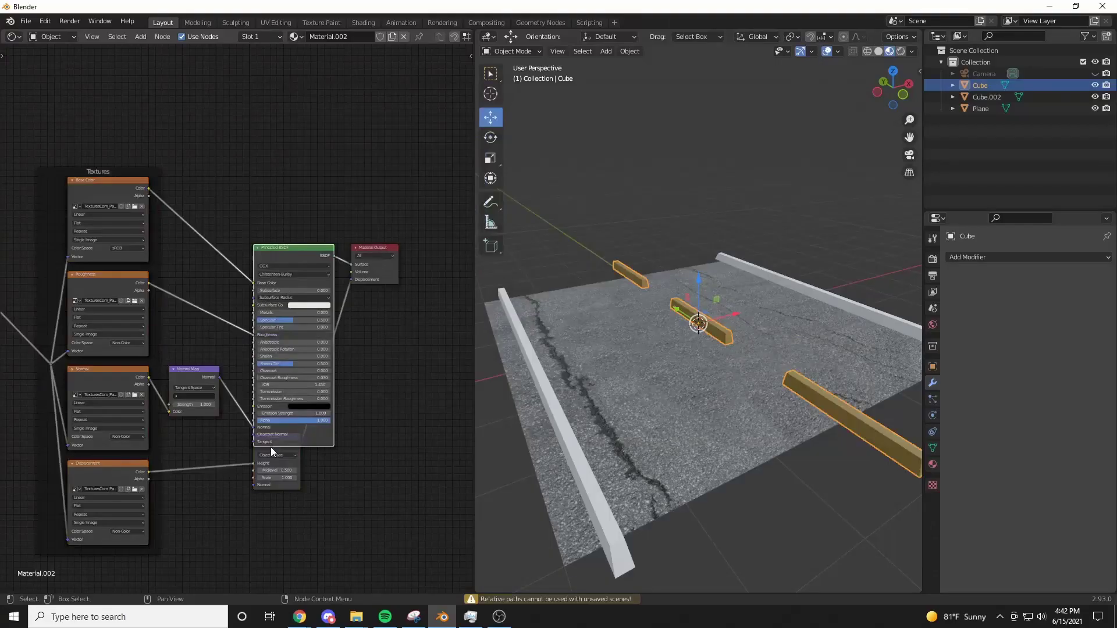
- Add a Bump node feeding the shader's normal
key("shift+a")
left_click(280, 449)
type("b")
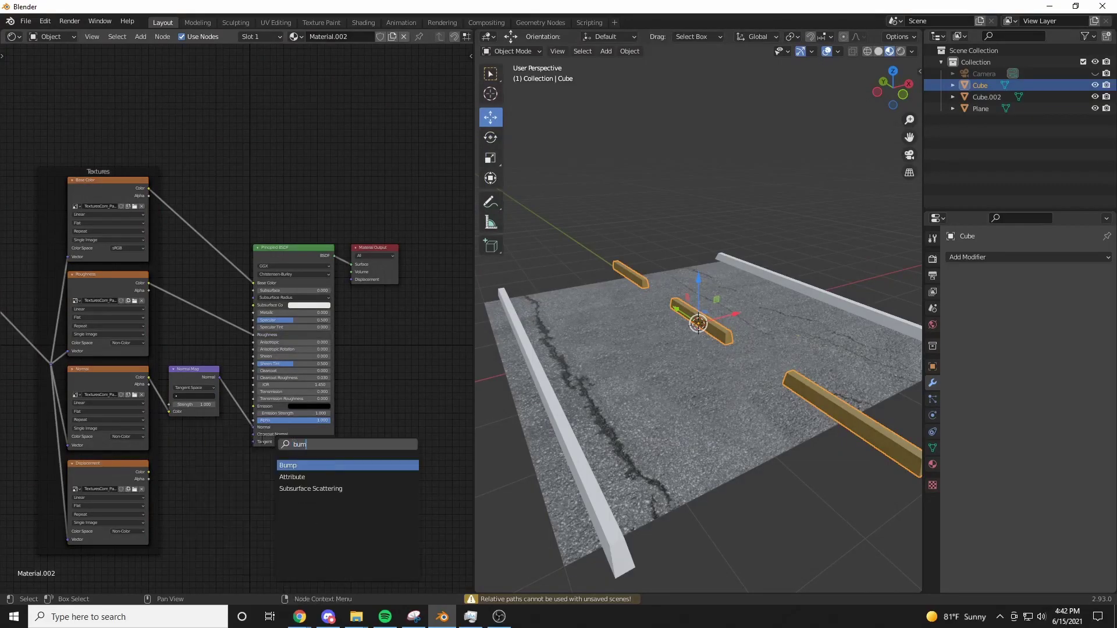
type("um")
key("Return")
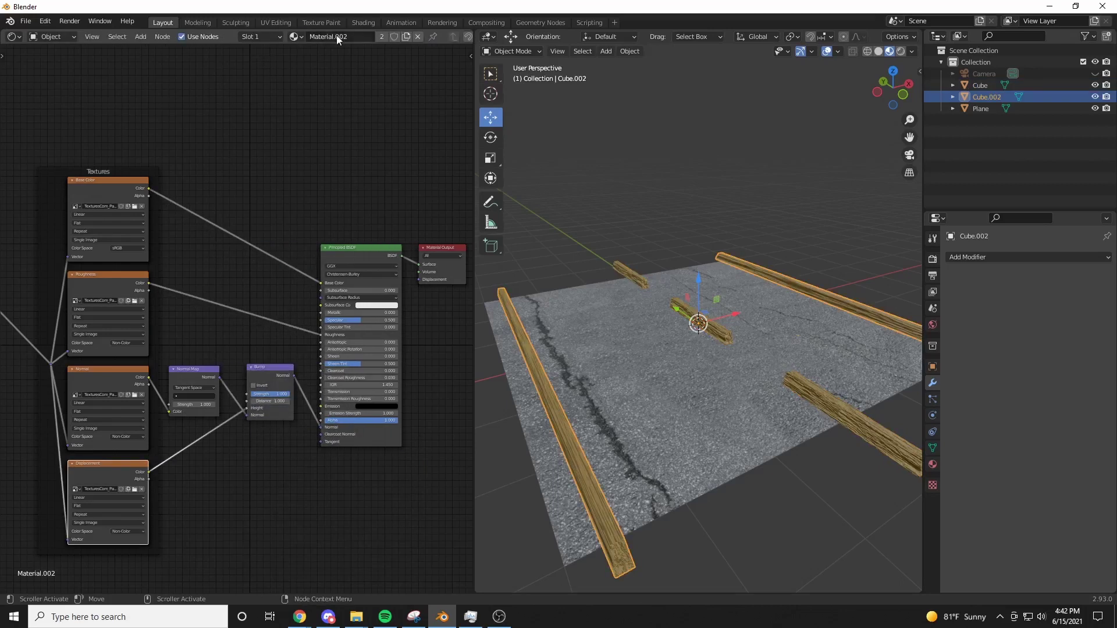
- Whiten the line material with Saturation 0 and Value 2.000
scroll(241, 317, "up", 1)
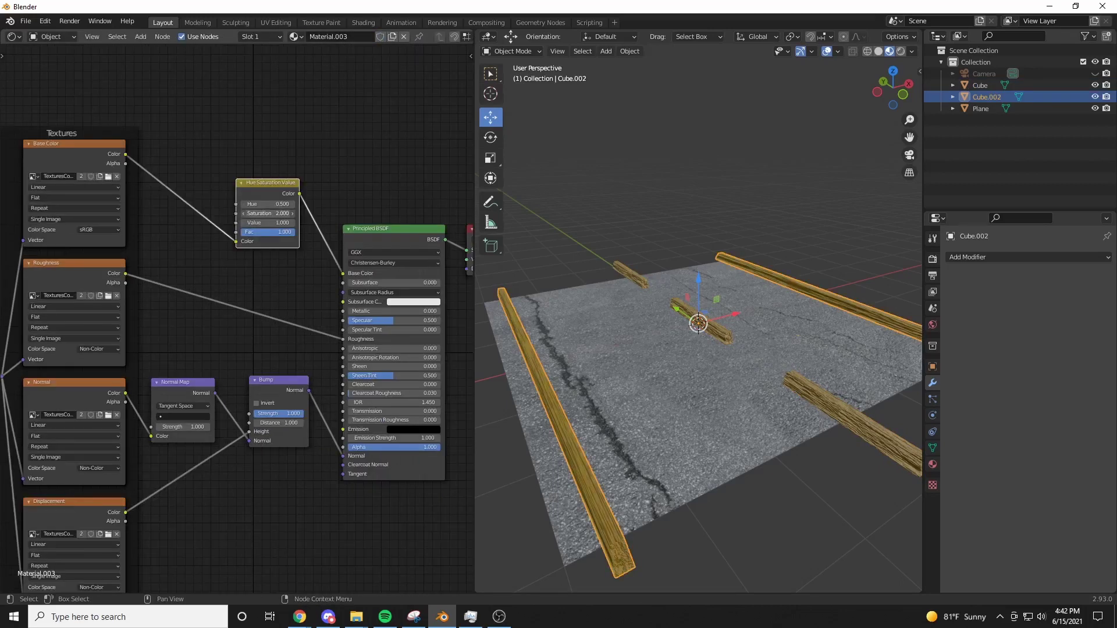
left_click_drag(268, 214, 250, 213)
double_click(268, 223)
type("2")
key("Return")
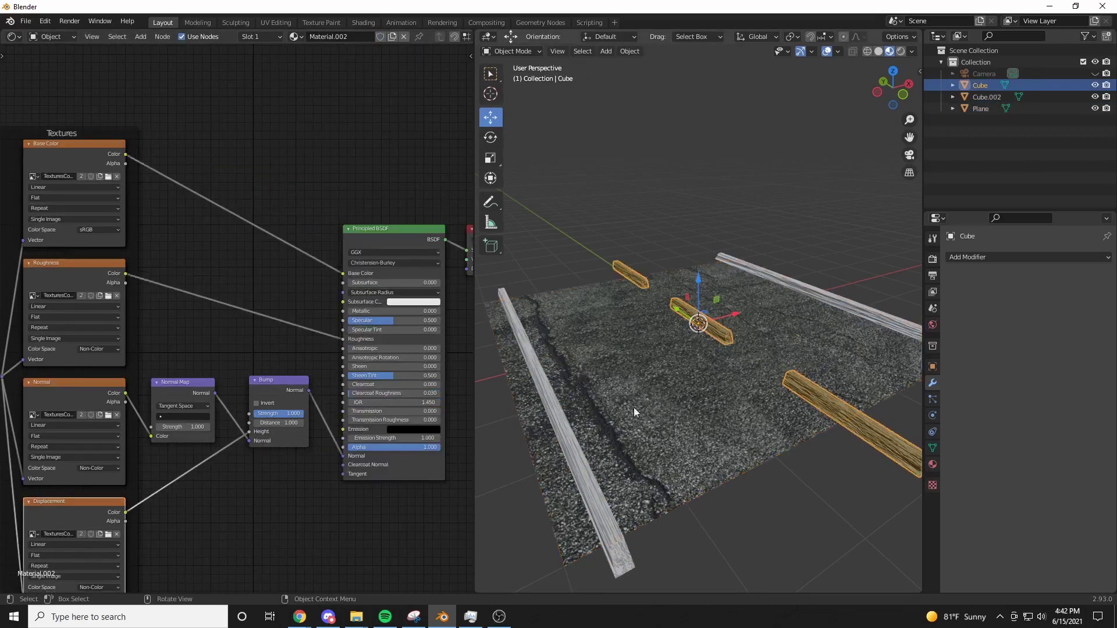
- Project the lines' UVs from the top-down camera view
key("KP_0")
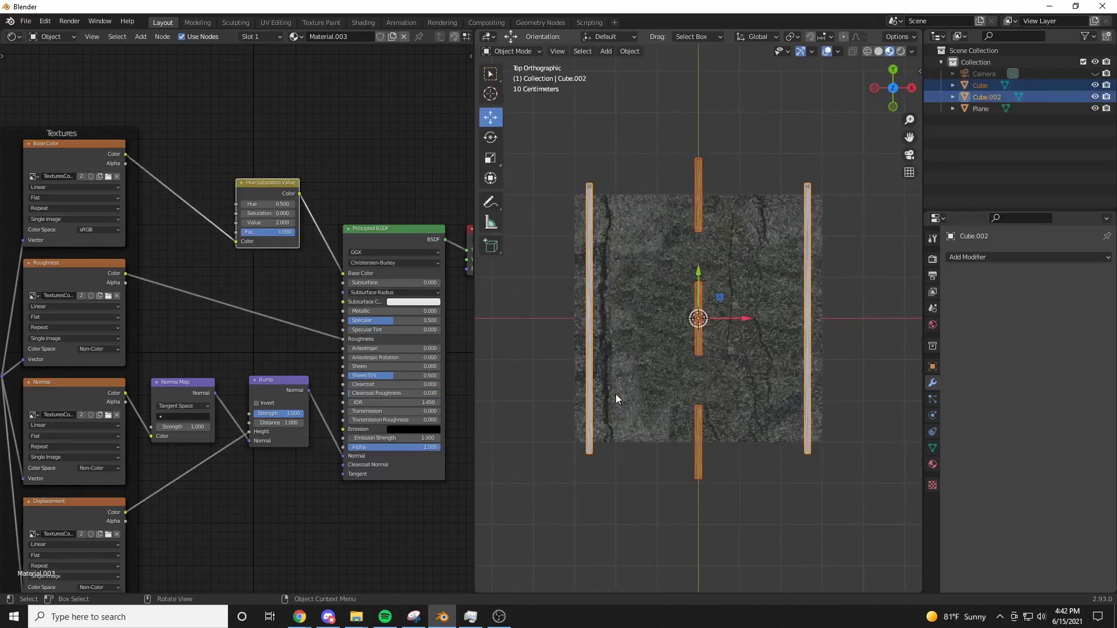
key("Tab")
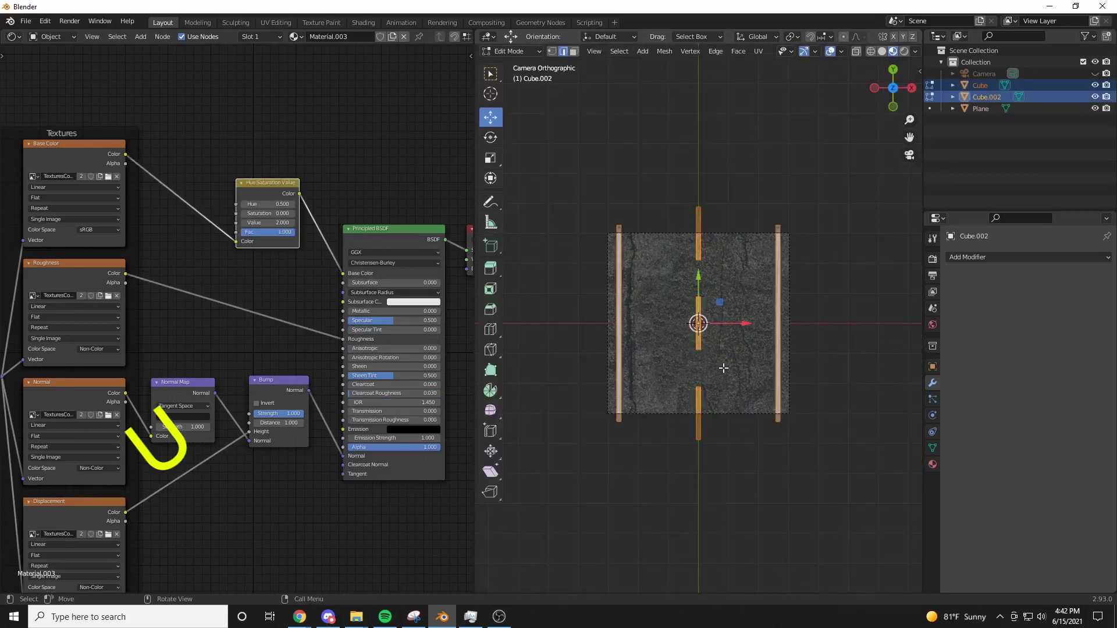
key("u")
left_click(692, 469)
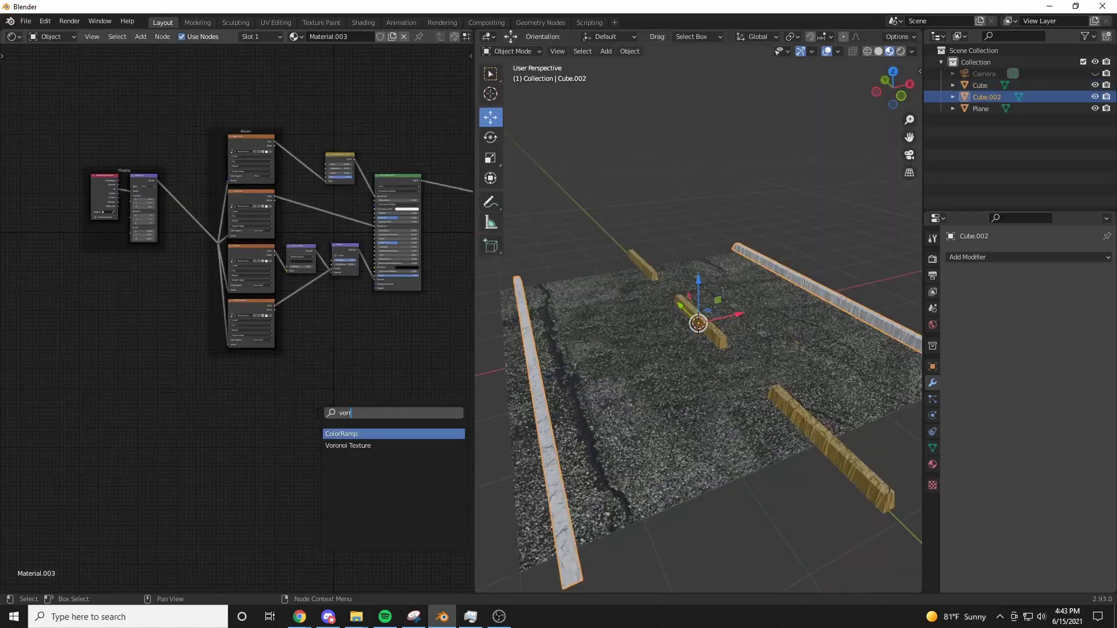
- Add a Voronoi Texture driven by Texture Coordinate, set to Distance to Edge, previewed on the rails
left_click(347, 445)
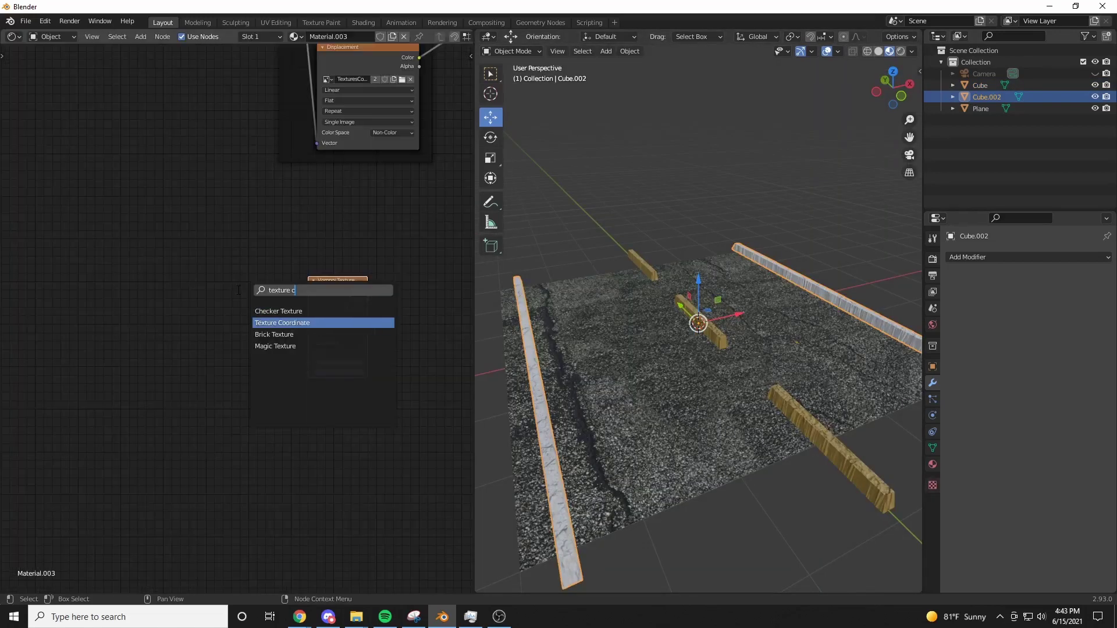
left_click(324, 320)
left_click(151, 277)
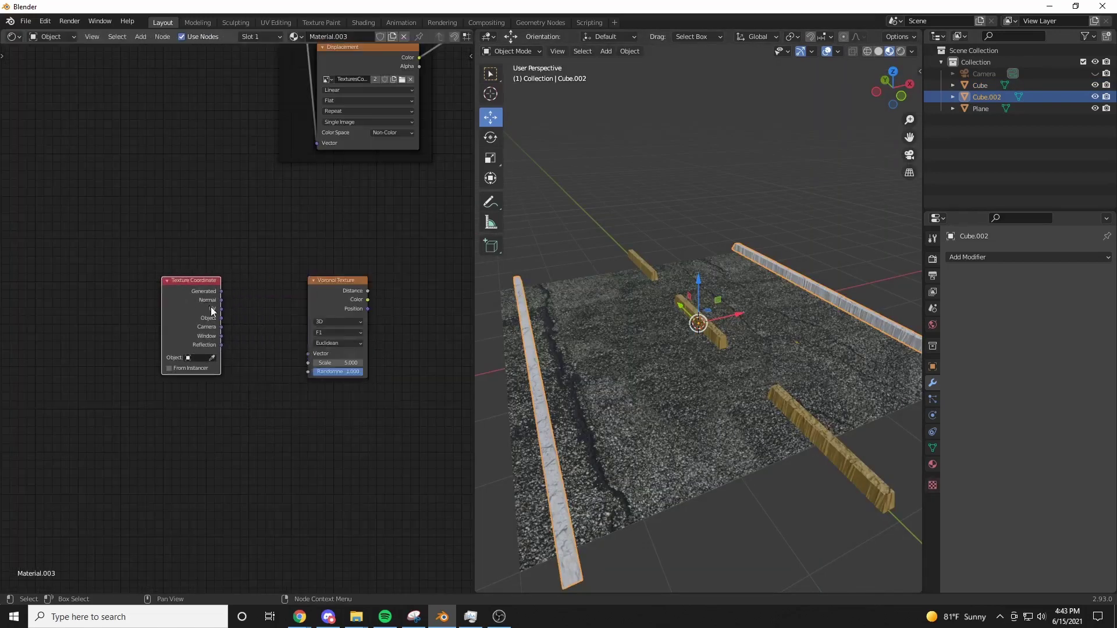
left_click(335, 332, "ctrl+shift")
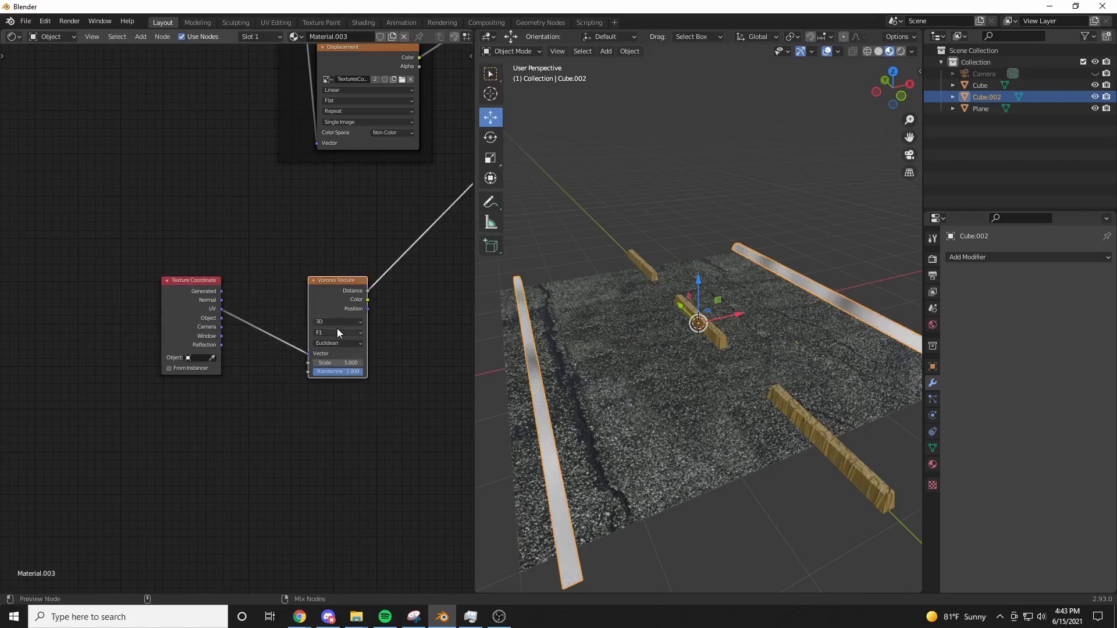
left_click(348, 369)
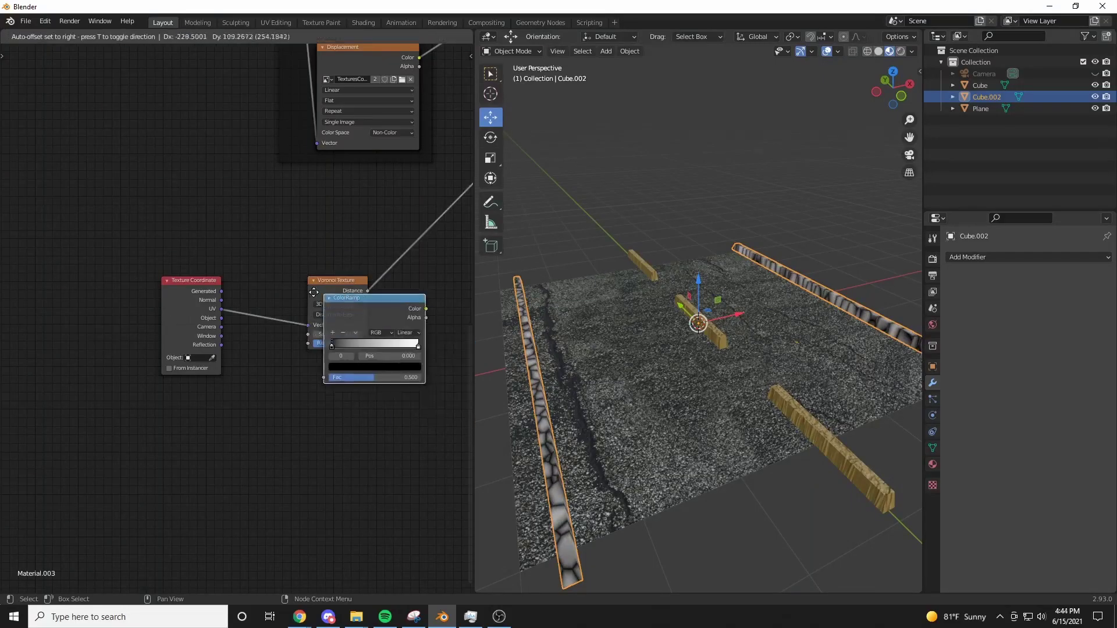
- Sharpen the cracks with a tightened ColorRamp and mix the Principled shader through a Mix Shader
left_click(434, 278)
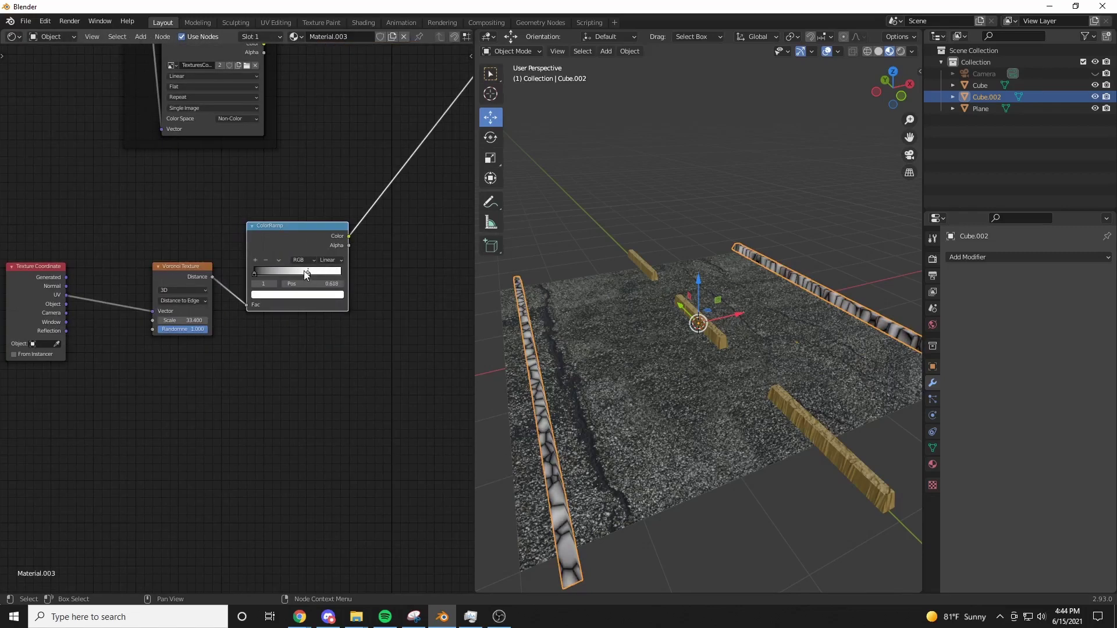
left_click_drag(297, 273, 267, 273)
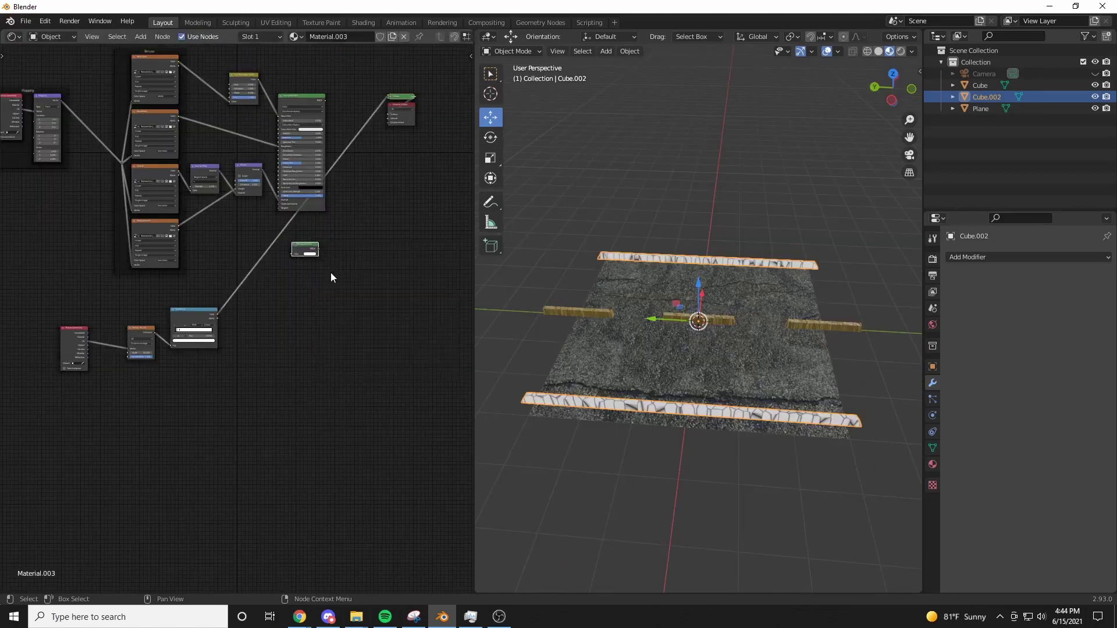
scroll(331, 277, "up", 2)
right_click_drag(344, 299, 336, 230, "ctrl+shift")
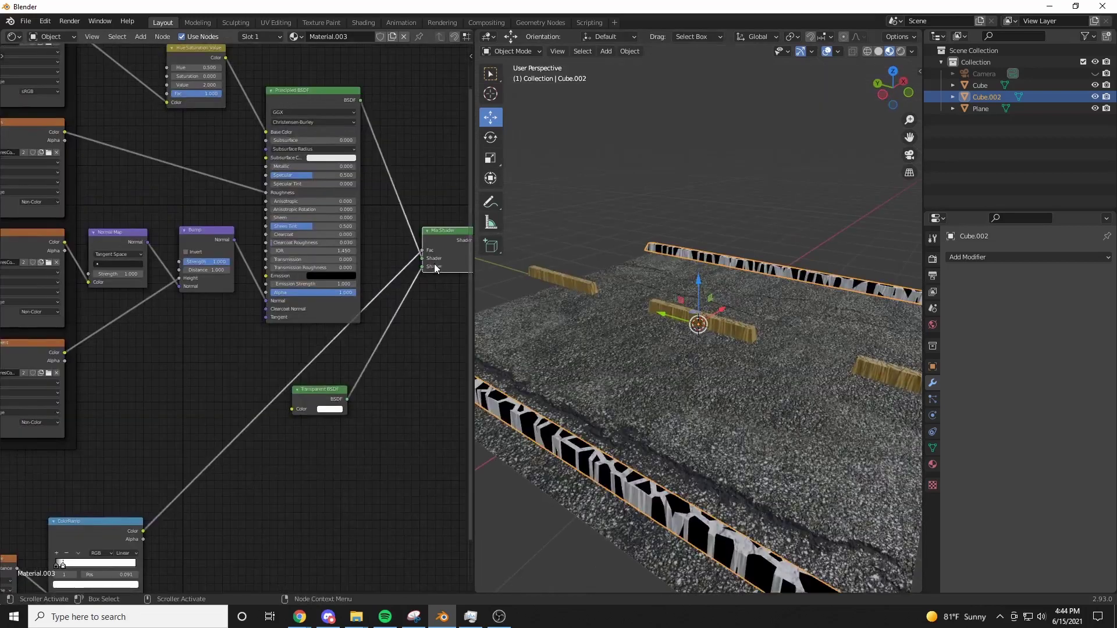
left_click_drag(422, 258, 420, 266)
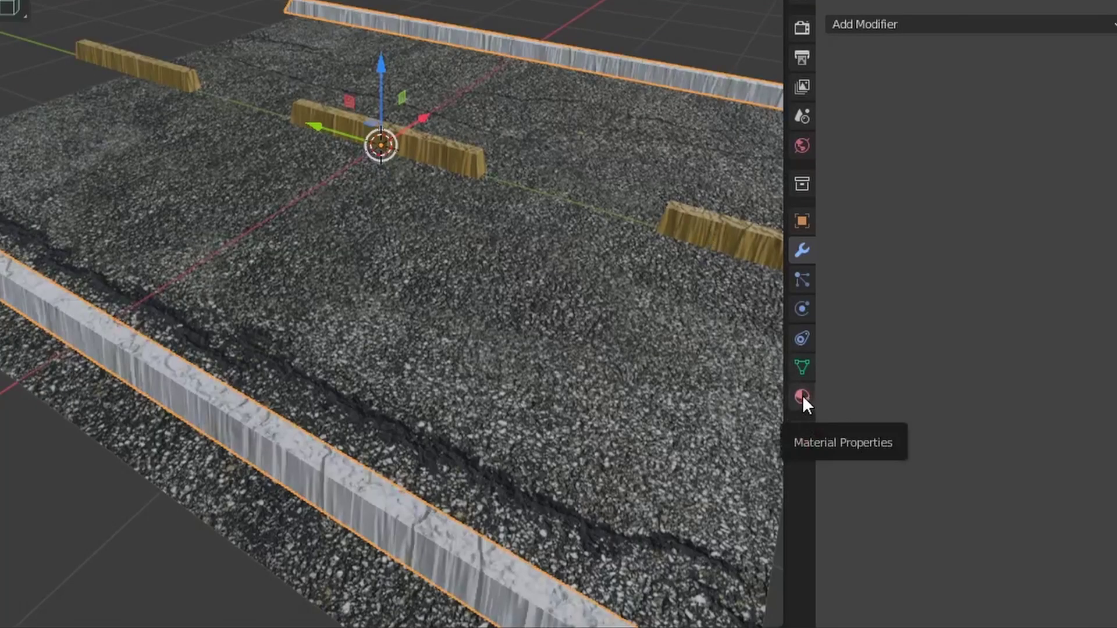
- Set the rail material's blend mode to Alpha Hashed
left_click(933, 464)
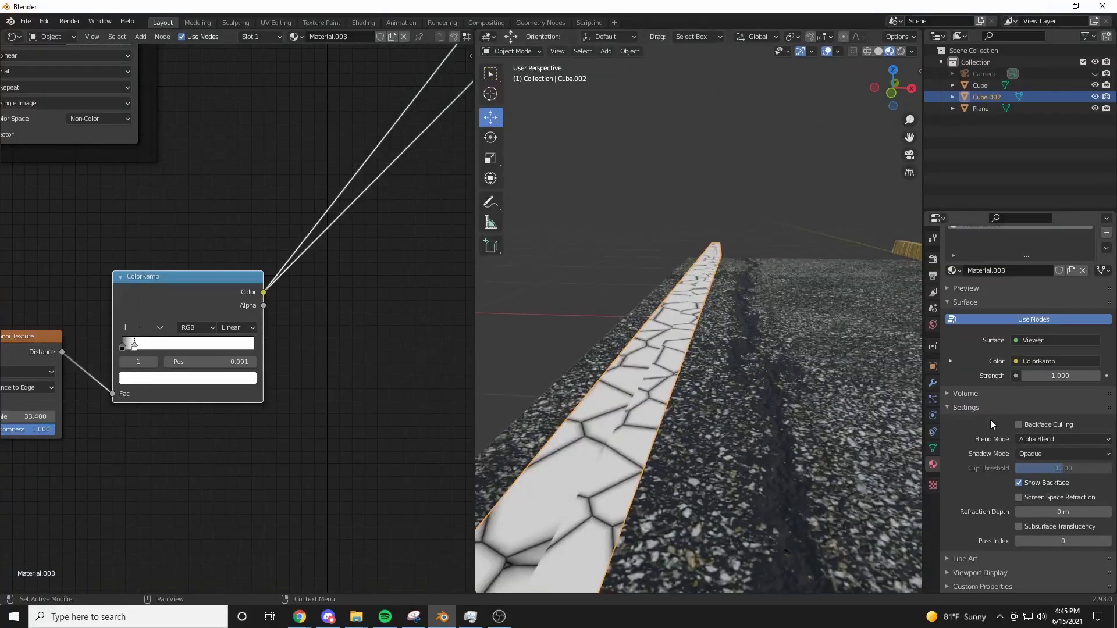
left_click(1049, 440)
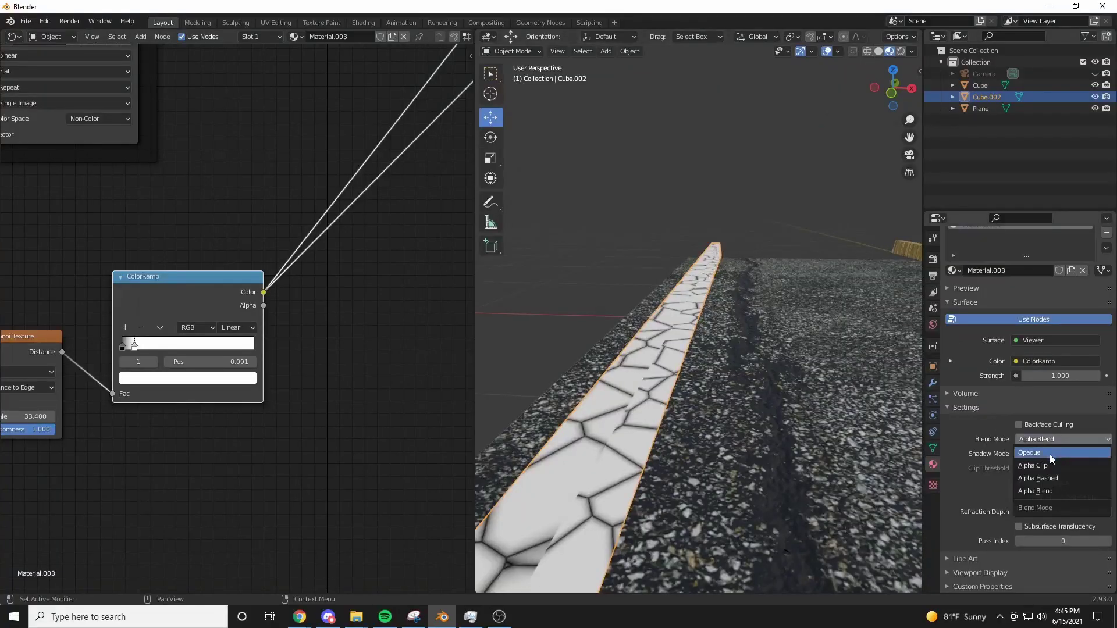
left_click(1042, 478)
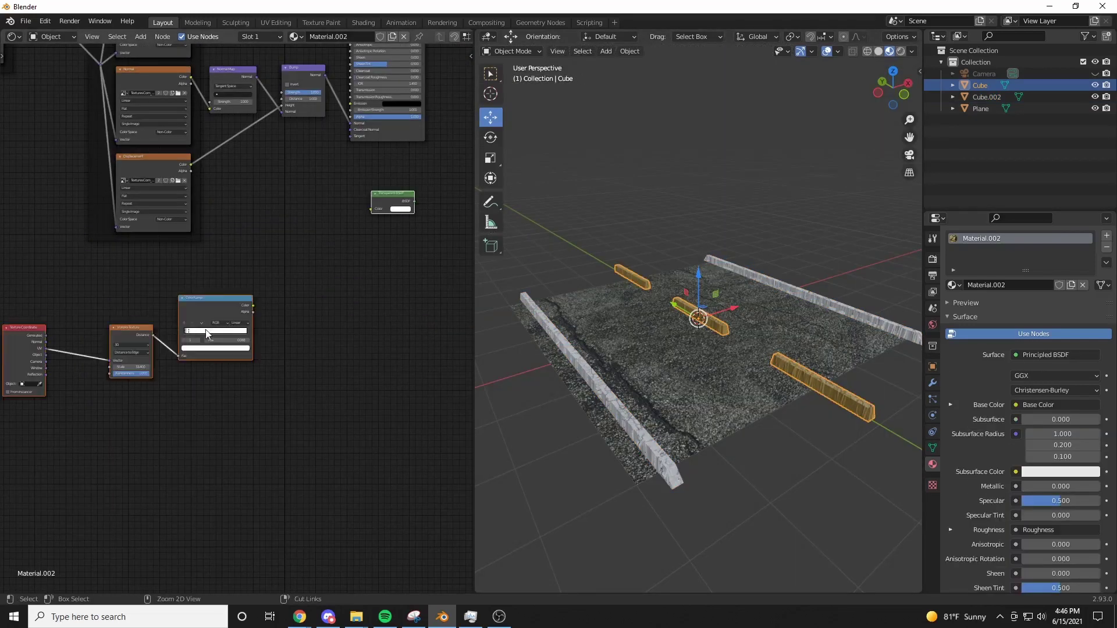
- Mix Principled and Transparent shaders into the output, with the ColorRamp mask driving the factor
middle_click_drag(323, 278, 321, 317)
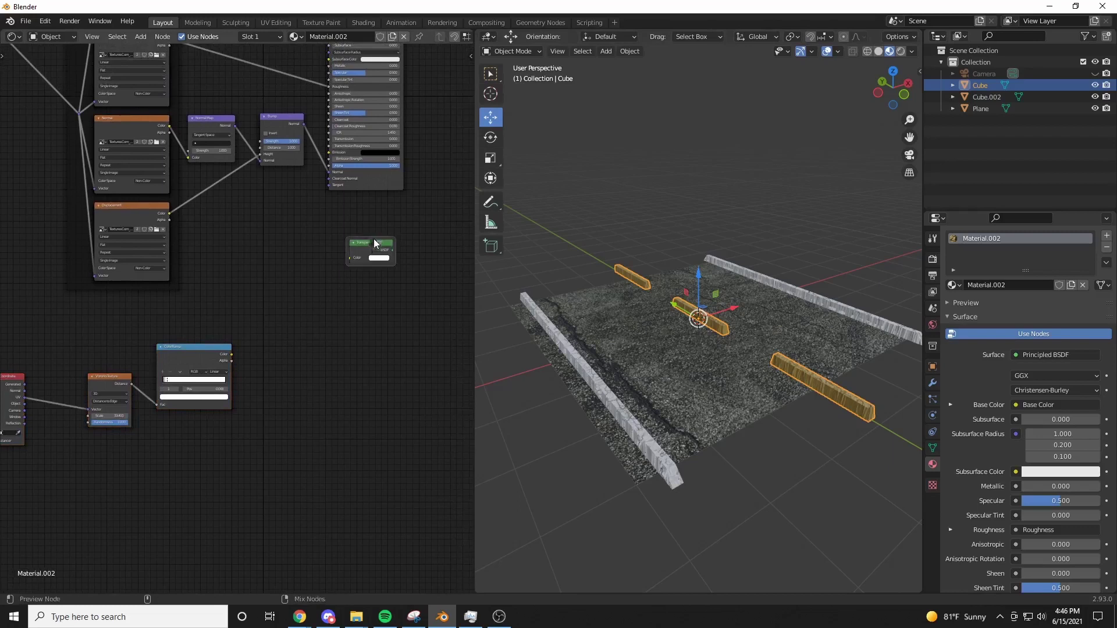
right_click_drag(379, 226, 365, 146, "ctrl+shift")
left_click_drag(231, 354, 299, 329)
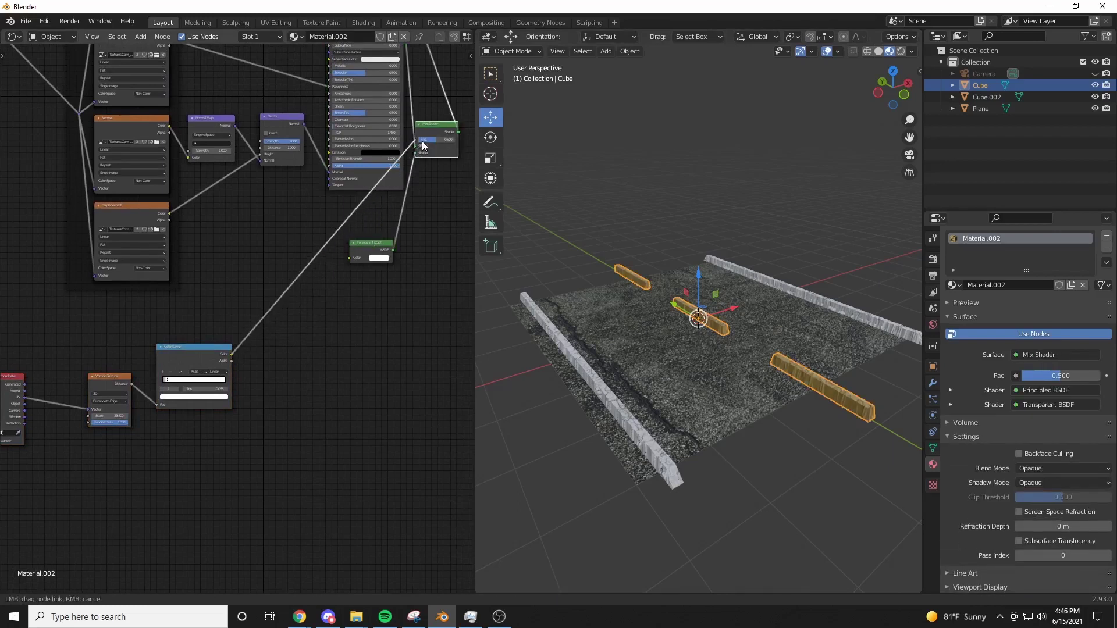
left_click_drag(423, 146, 421, 148)
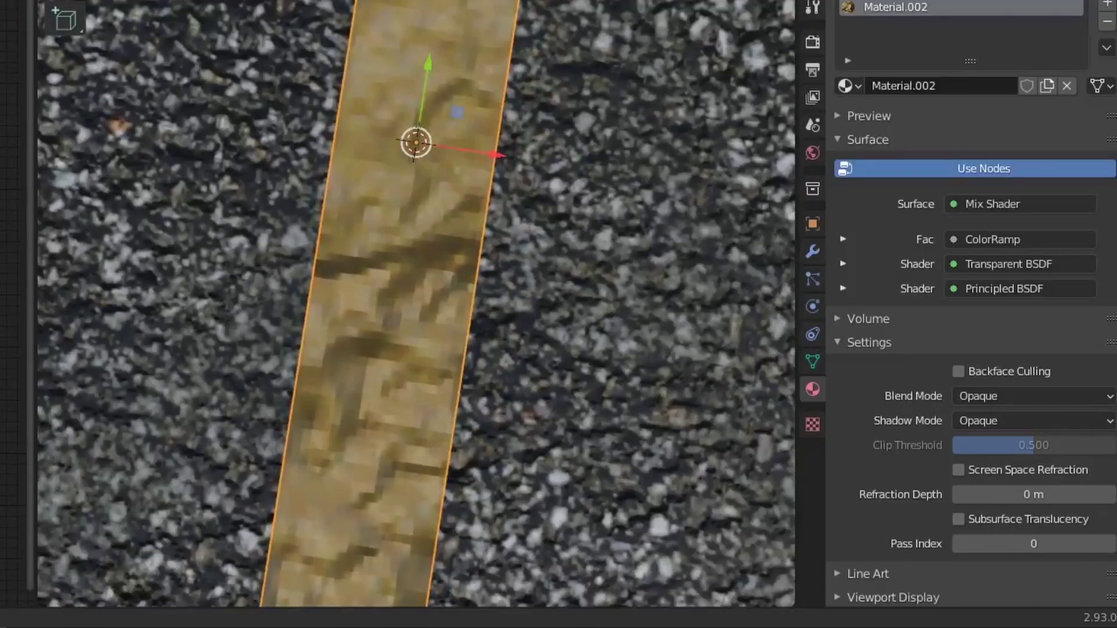
- Set the other material to Alpha Hashed and add an enlarged area light
left_click(961, 396)
left_click(988, 463)
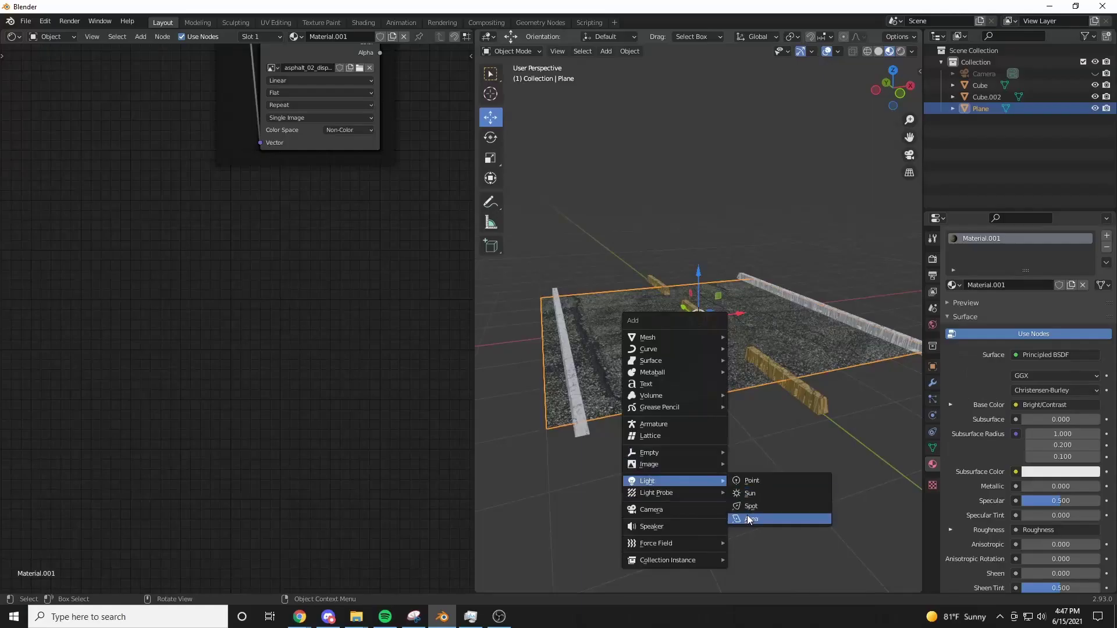
left_click(741, 516)
scroll(743, 461, "down", 4)
key("s")
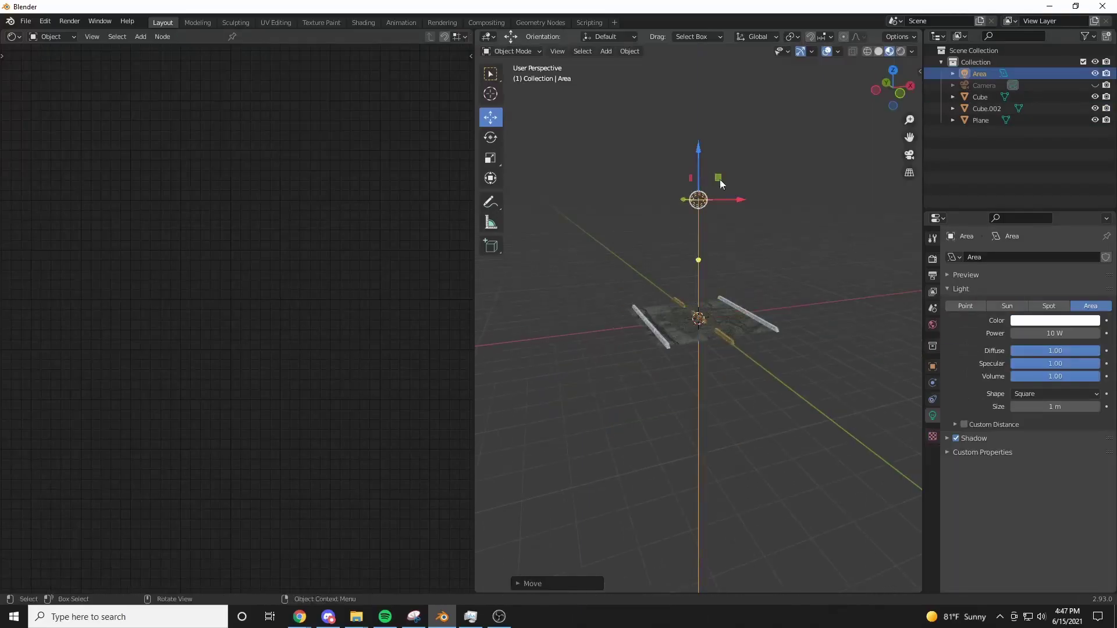
left_click(884, 290)
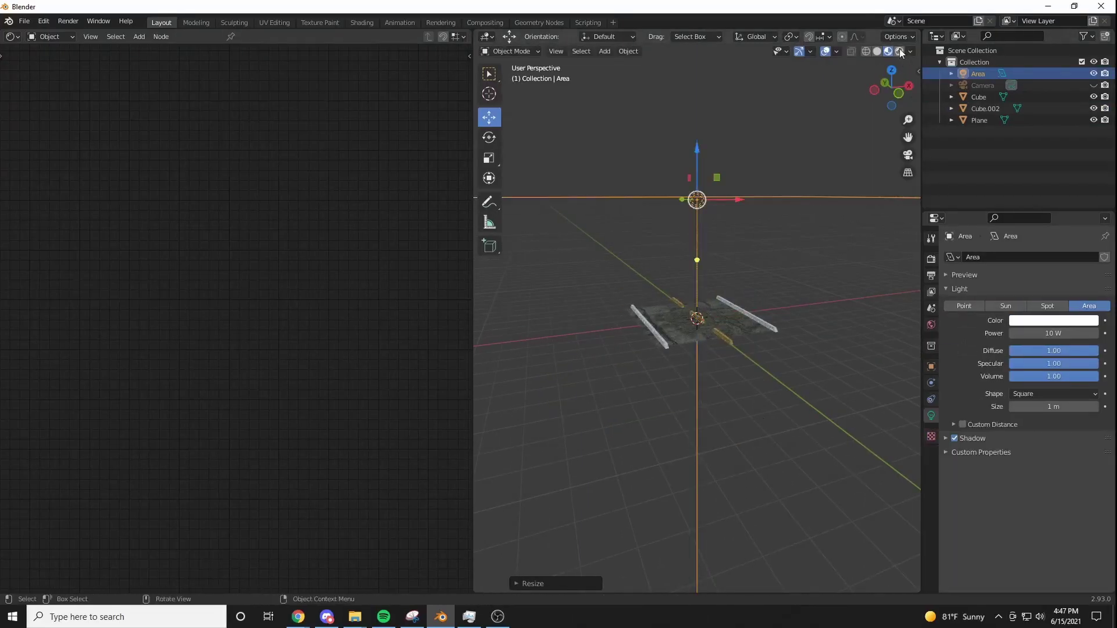
- Switch to Rendered shading and set the area light's power to 10000 W
left_click(901, 52)
left_click(1051, 333)
type("100")
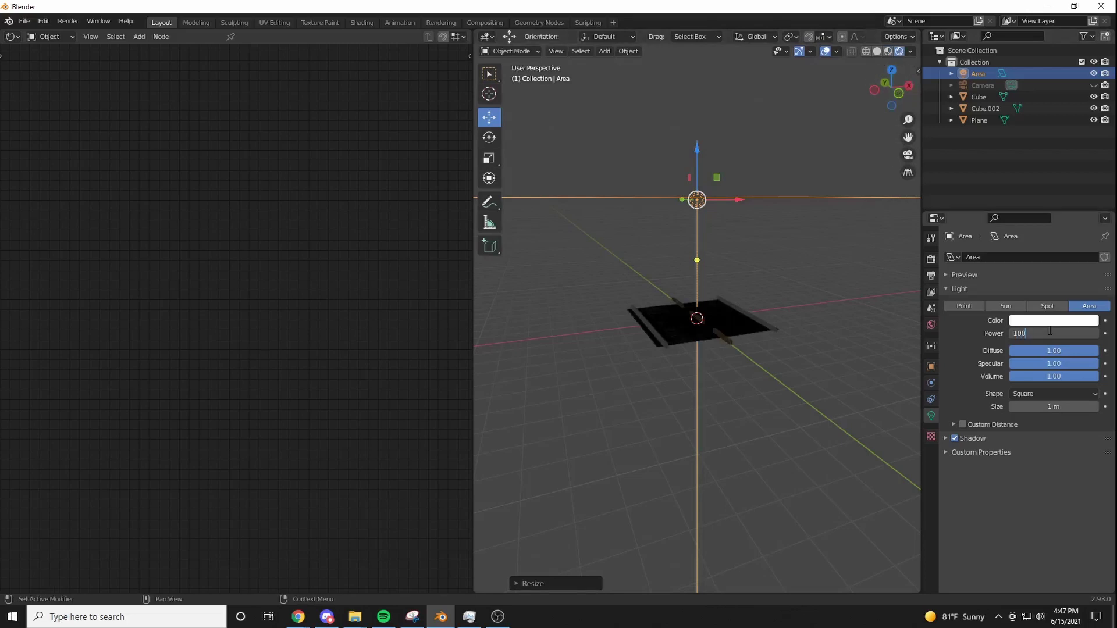
type("00")
key("Return")
- Render the frame and save it as ROAD TEXTURE ROUGH.png
key("F12")
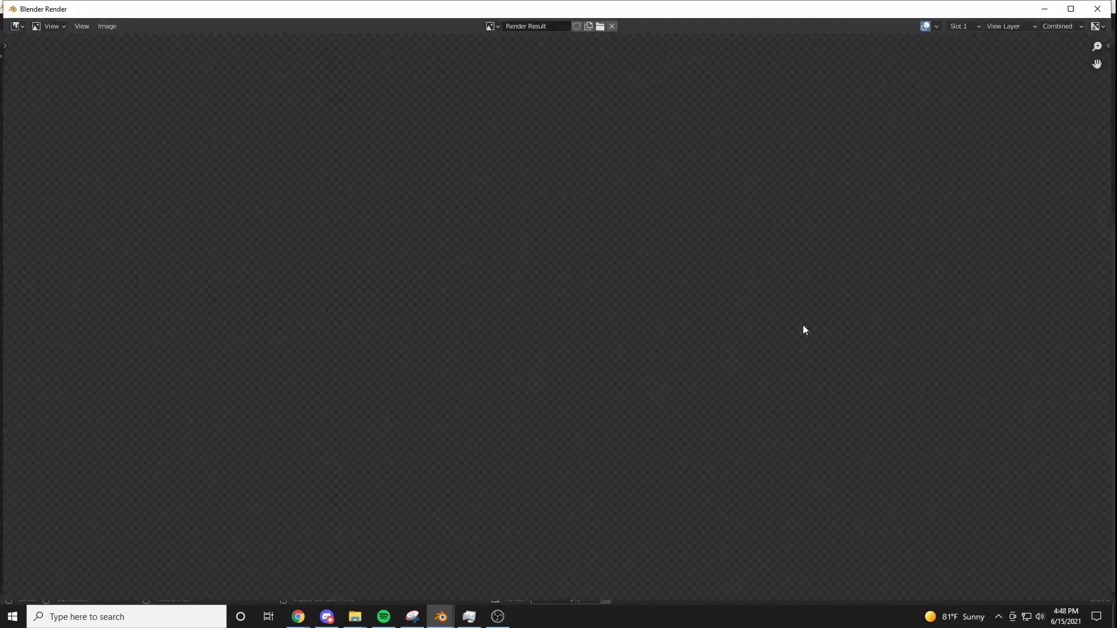
scroll(803, 329, "down", 3)
key("shift+alt+s")
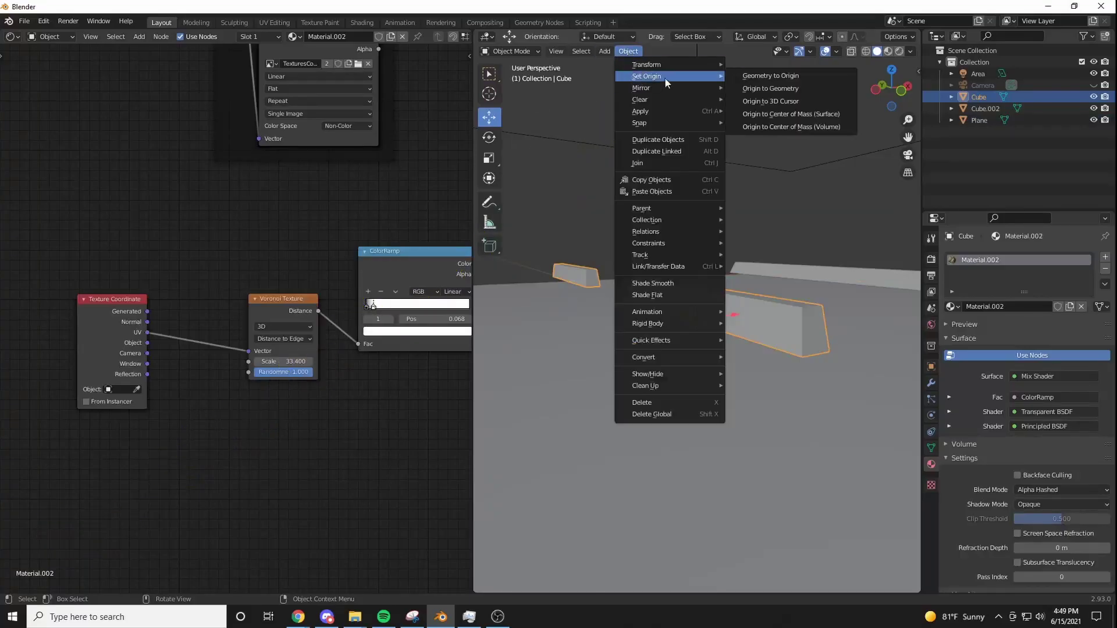
- Move the object's origin to the 3D cursor and duplicate Texture Coordinate, previewing its Object output
left_click(778, 101)
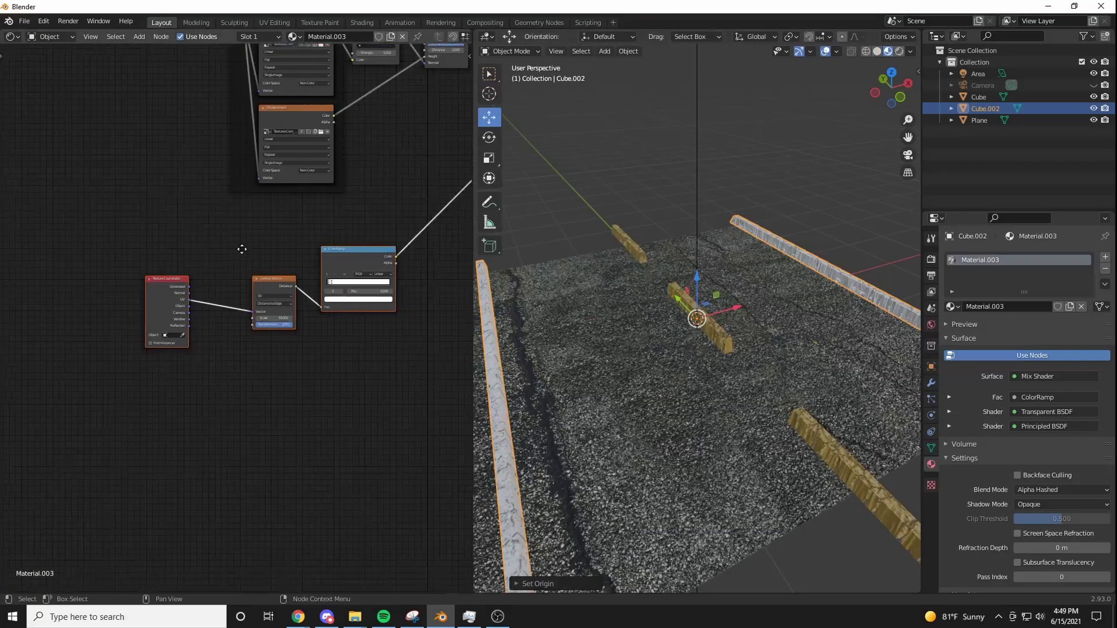
middle_click_drag(242, 249, 352, 155)
left_click(289, 208)
key("shift+d")
left_click(230, 331)
scroll(230, 332, "up", 2)
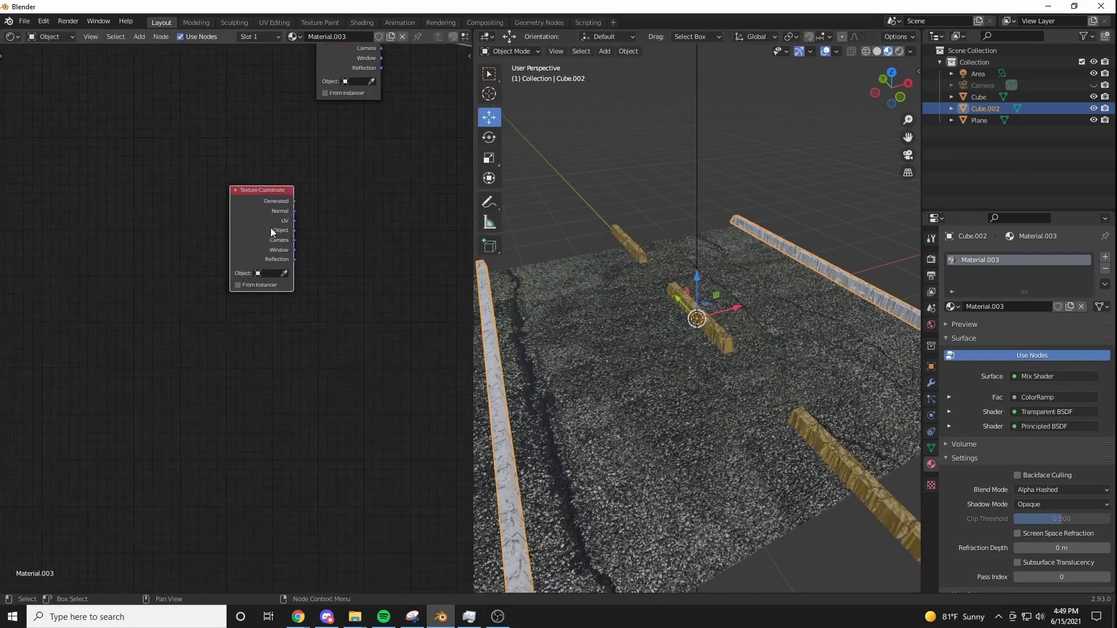
left_click(264, 235, "ctrl+shift")
left_click(264, 239, "ctrl+shift")
left_click_drag(264, 238, 142, 215)
- Feed Object coordinates through Separate XYZ into a Multiply Math node and preview the Z mask
key("shift+a")
left_click(264, 194)
type("se")
left_click(300, 239)
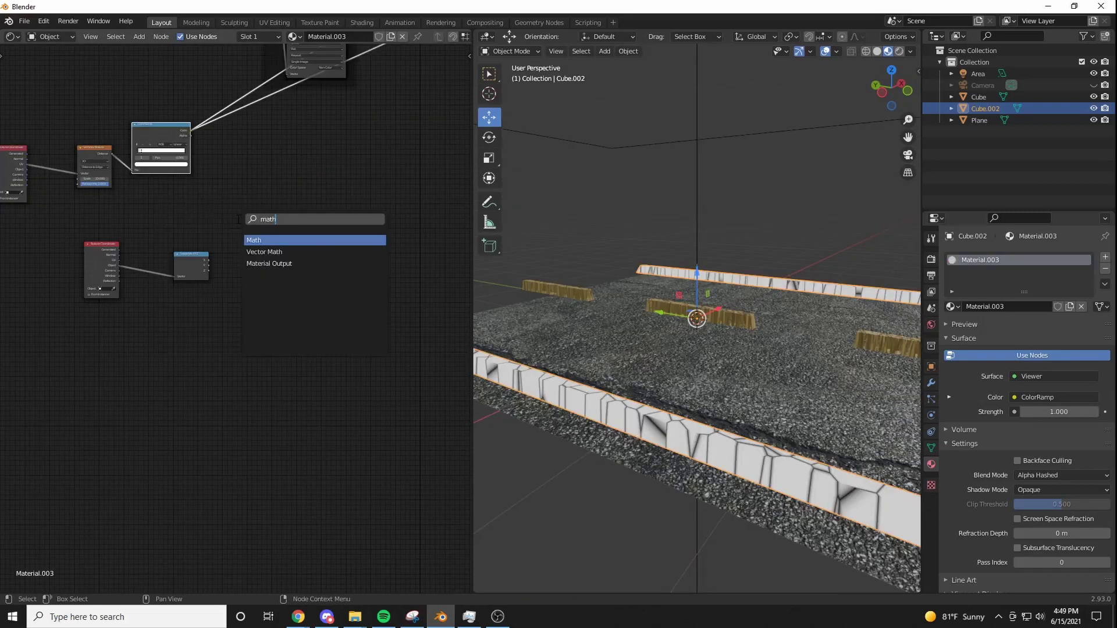
key("Return")
left_click(229, 256)
left_click_drag(209, 270, 297, 247)
left_click(310, 223)
left_click(309, 224)
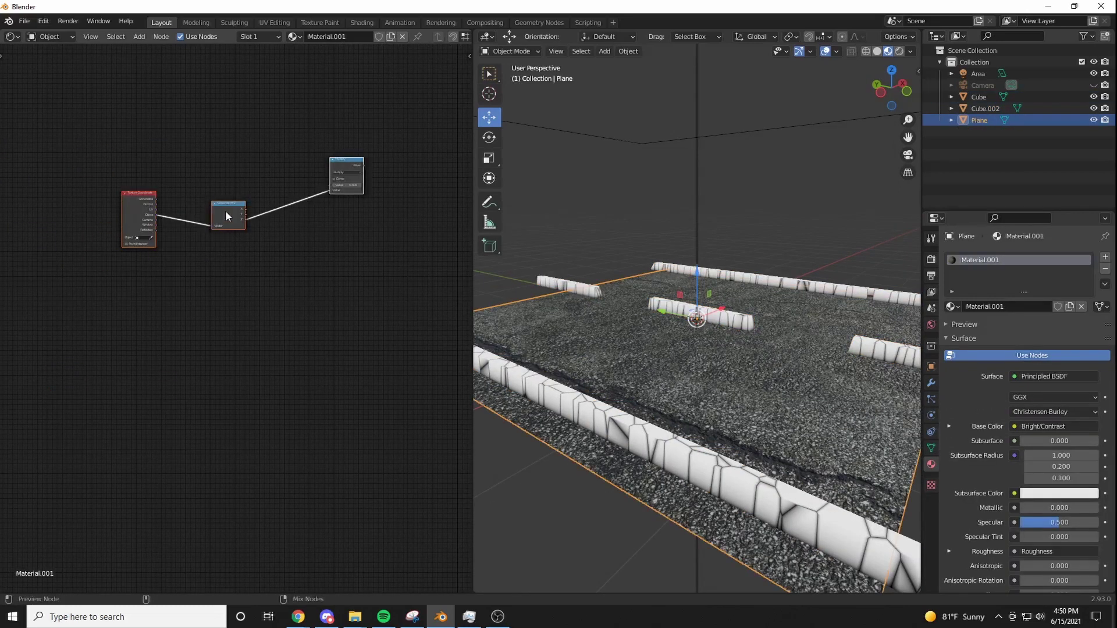
left_click(225, 210, "ctrl+shift")
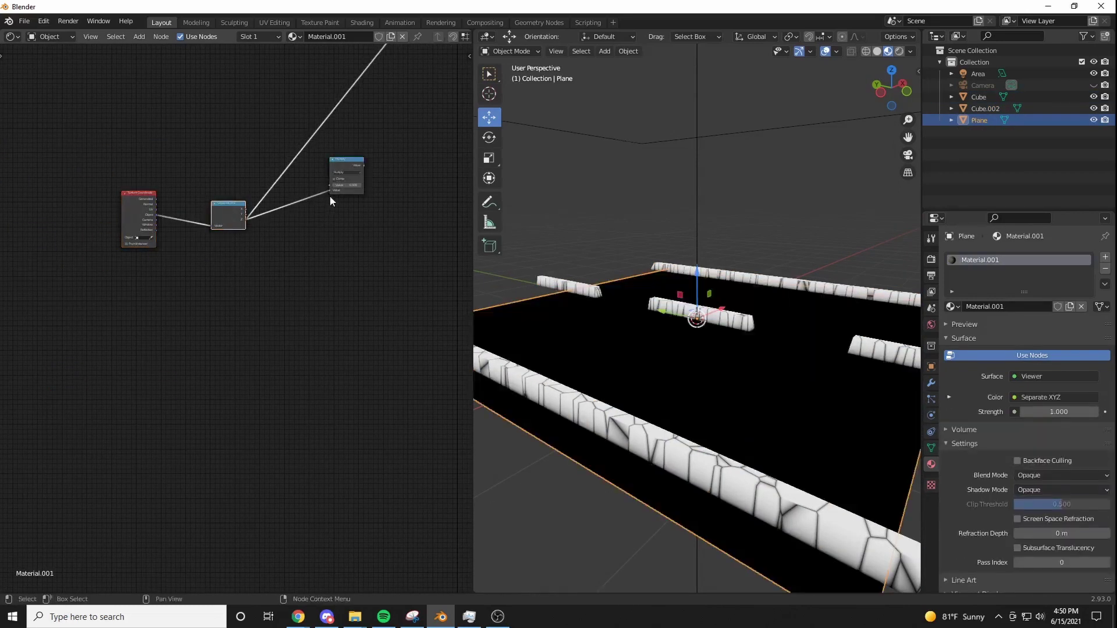
- Render the top-down height map, save it as ROAD TEXTURE hight.png, and set an RGB node to black
key("x")
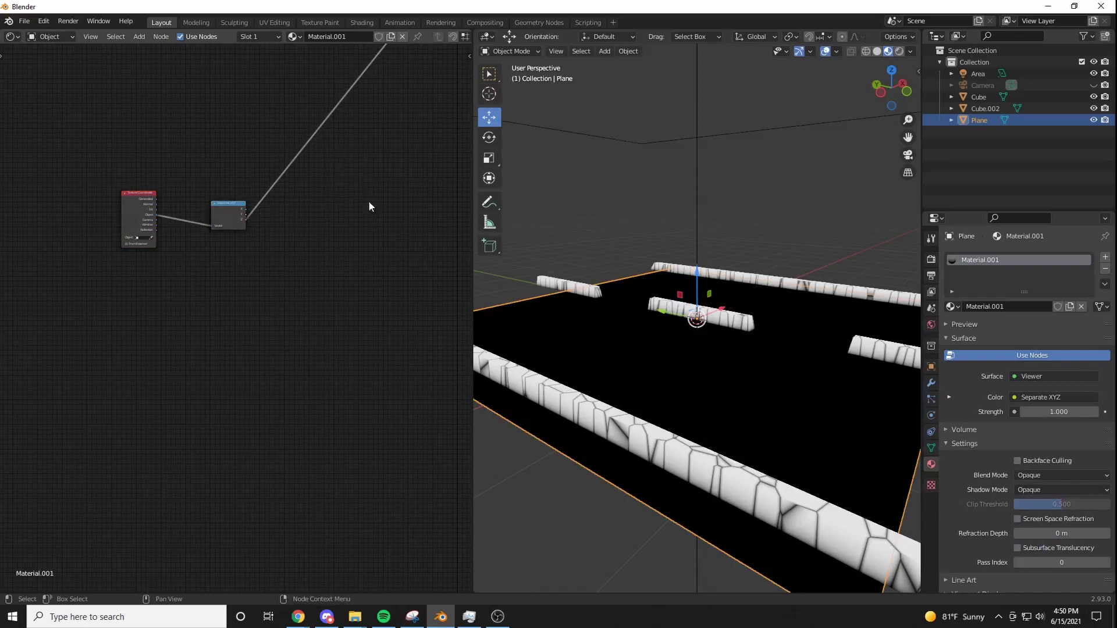
scroll(711, 315, "down", 4)
middle_click_drag(710, 313, 676, 341)
key("F12")
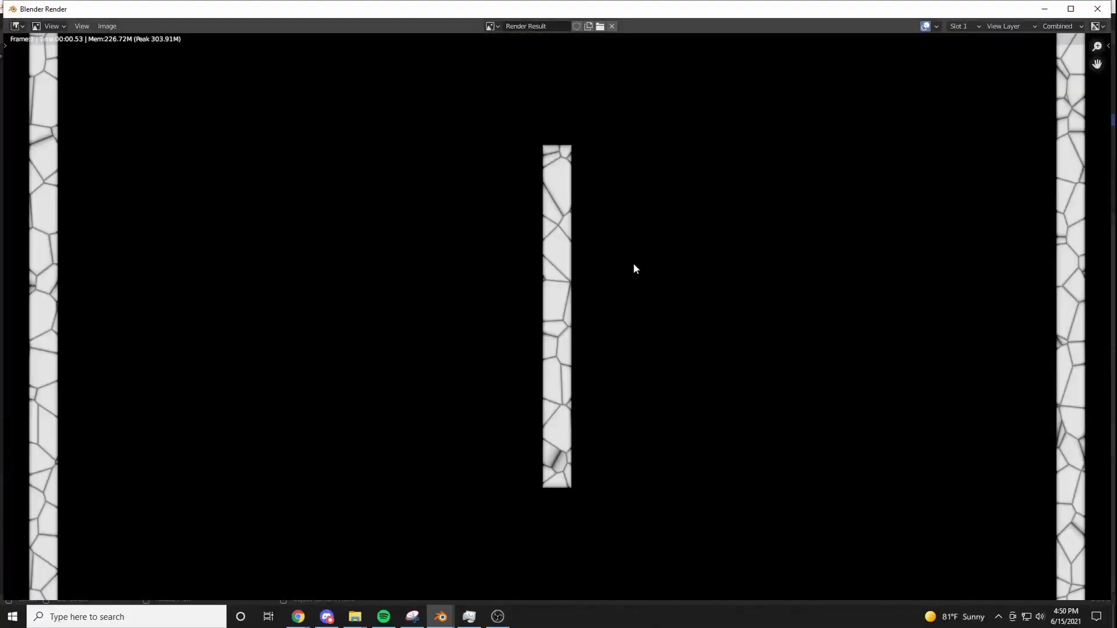
scroll(483, 226, "down", 2)
key("shift+alt+s")
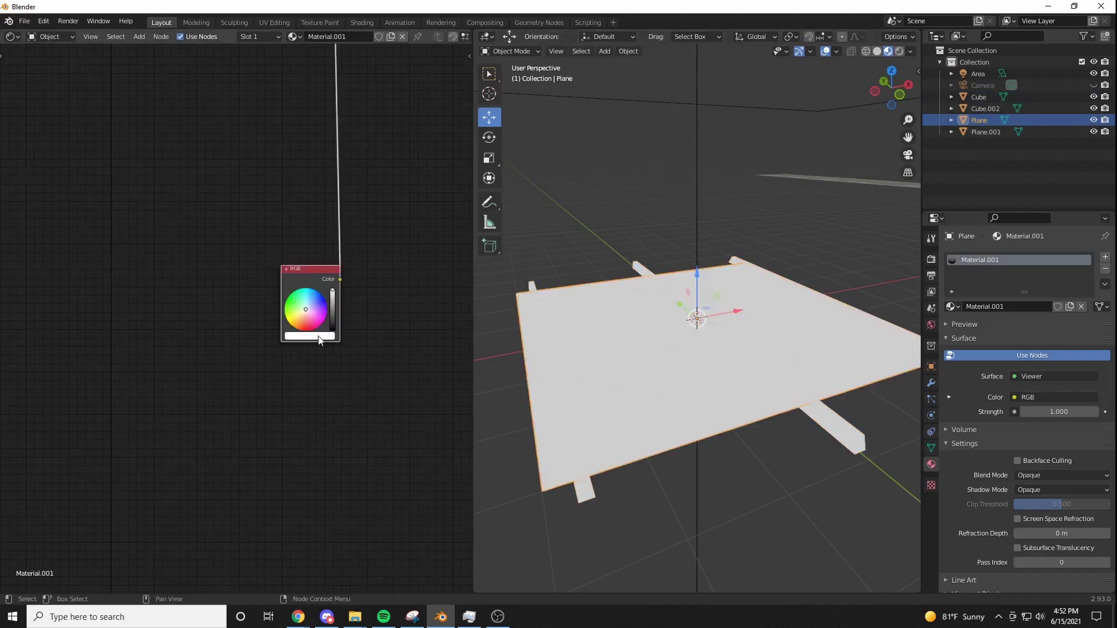
left_click(310, 336)
left_click_drag(359, 253, 361, 274)
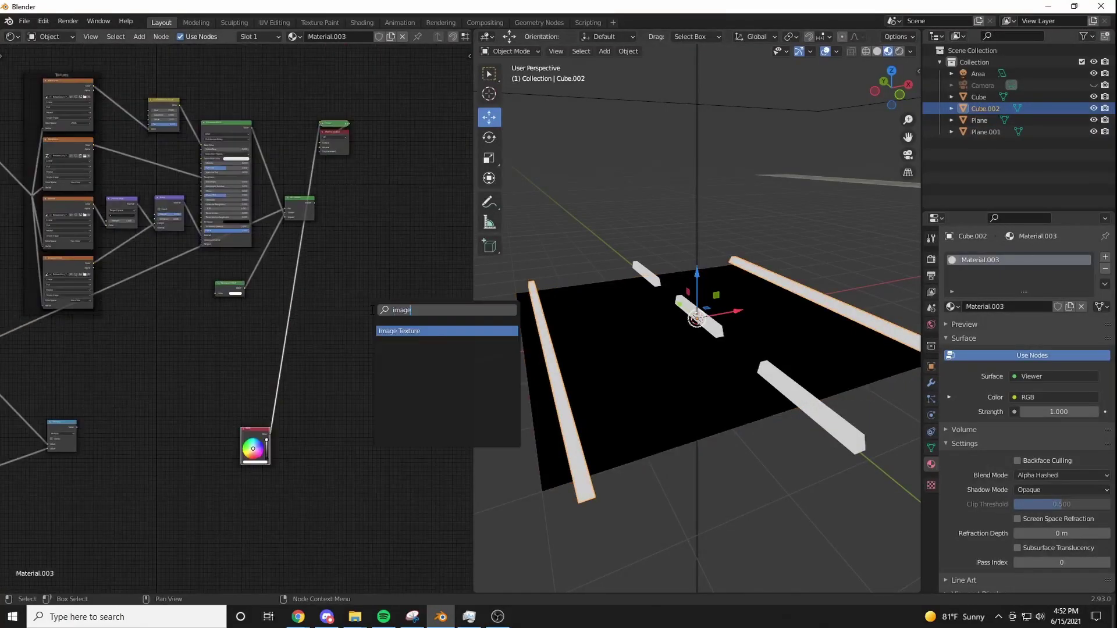
- Create a new 1024 px image named 'nromal 1' in an Image Texture node
scroll(171, 184, "up", 1)
left_click(171, 184, "ctrl+shift")
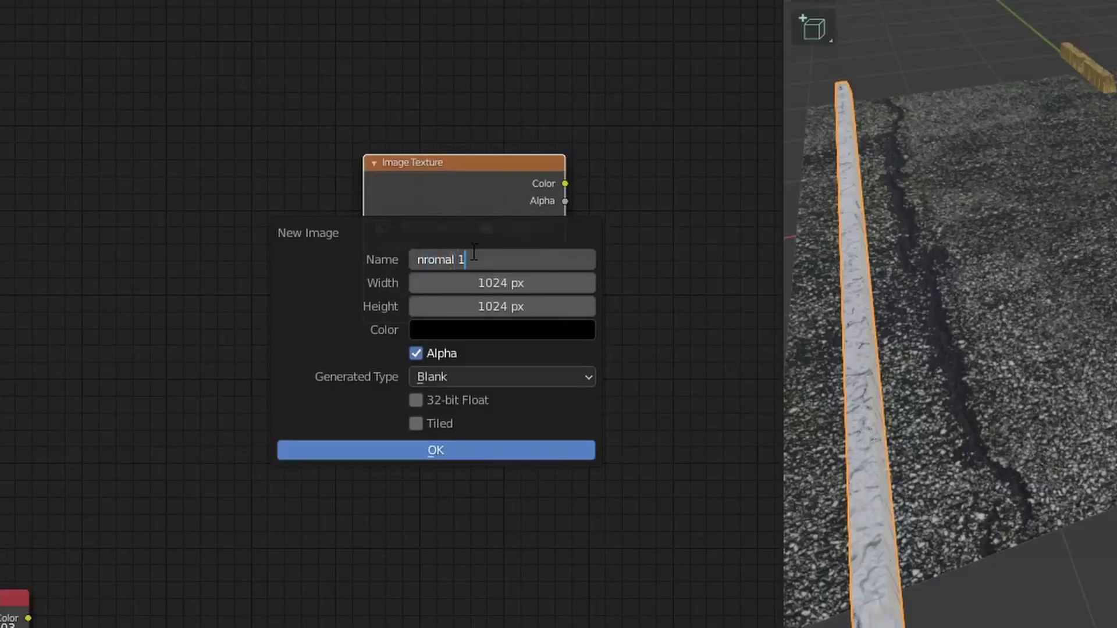
key("Return")
left_click(501, 432)
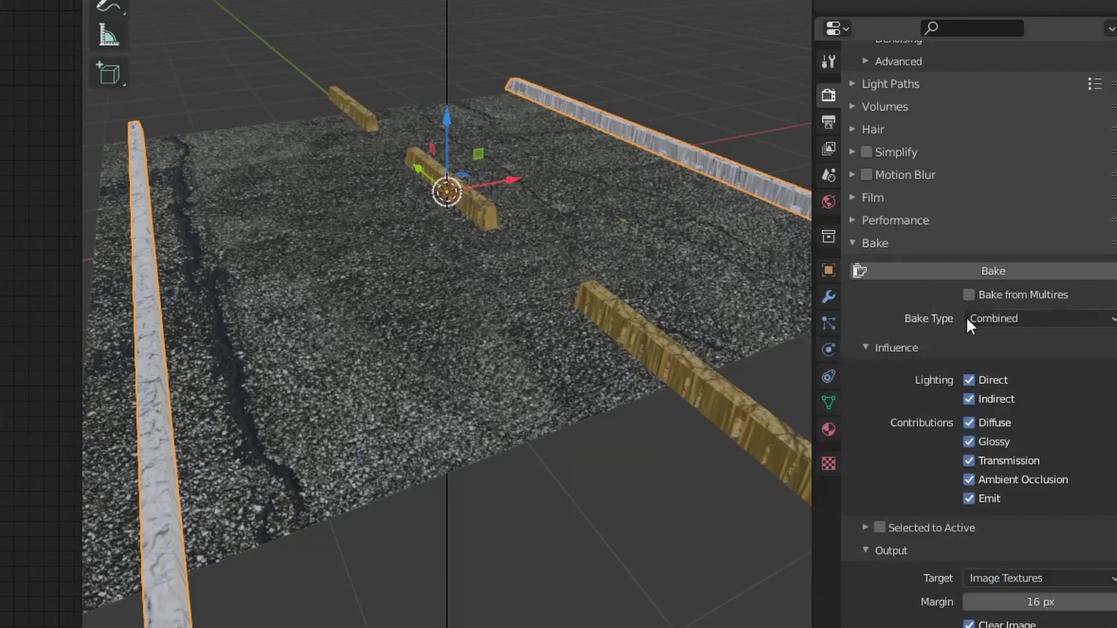
- Set the bake type to Normal and bake the road into the 'nromal 1' image
left_click(1016, 396)
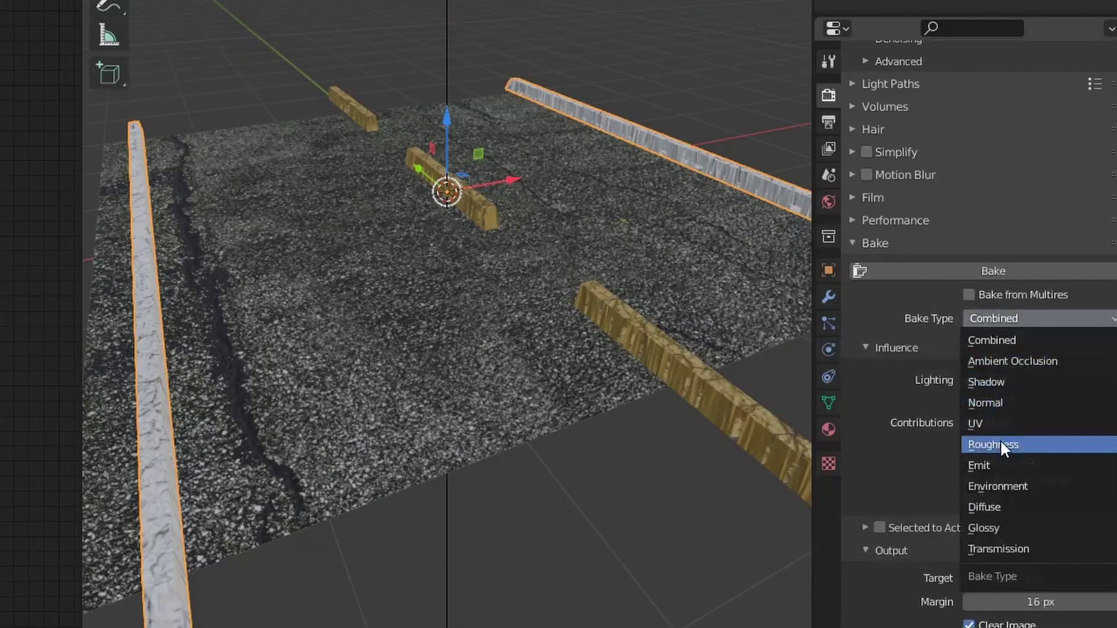
left_click(988, 403)
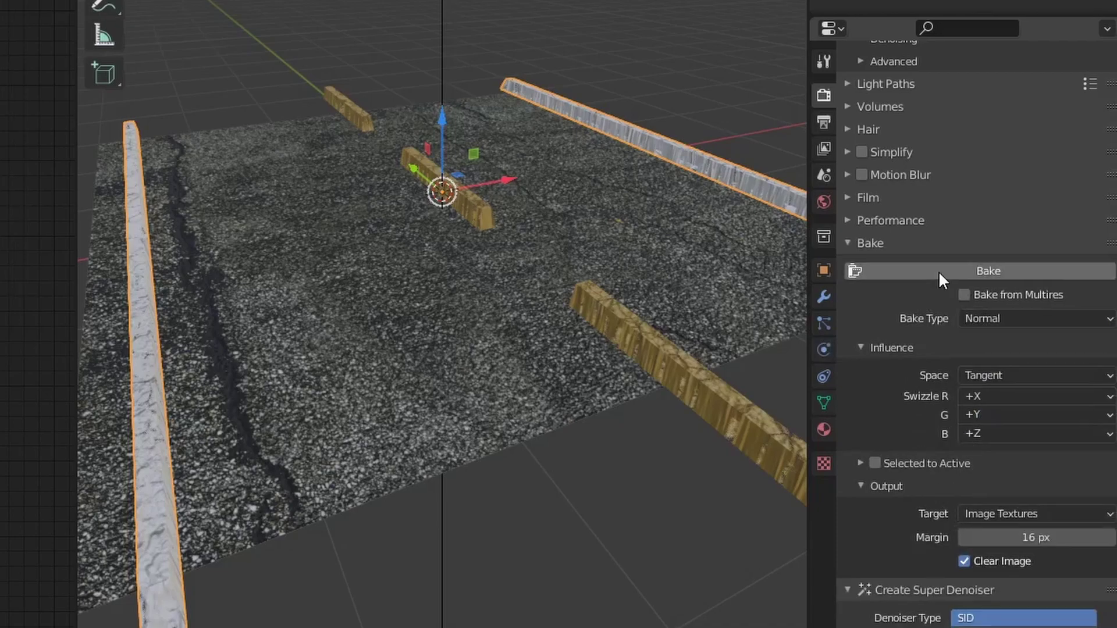
left_click(938, 271)
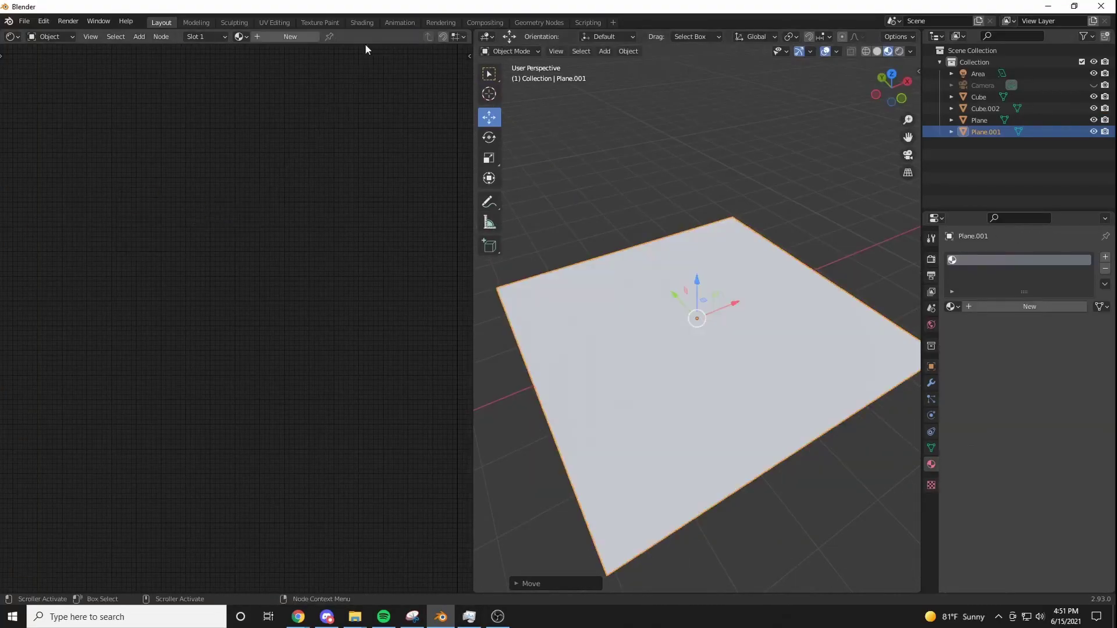
- Create a new material for the plane and add the ROAD TEXTURE hight image as a node
left_click(302, 37)
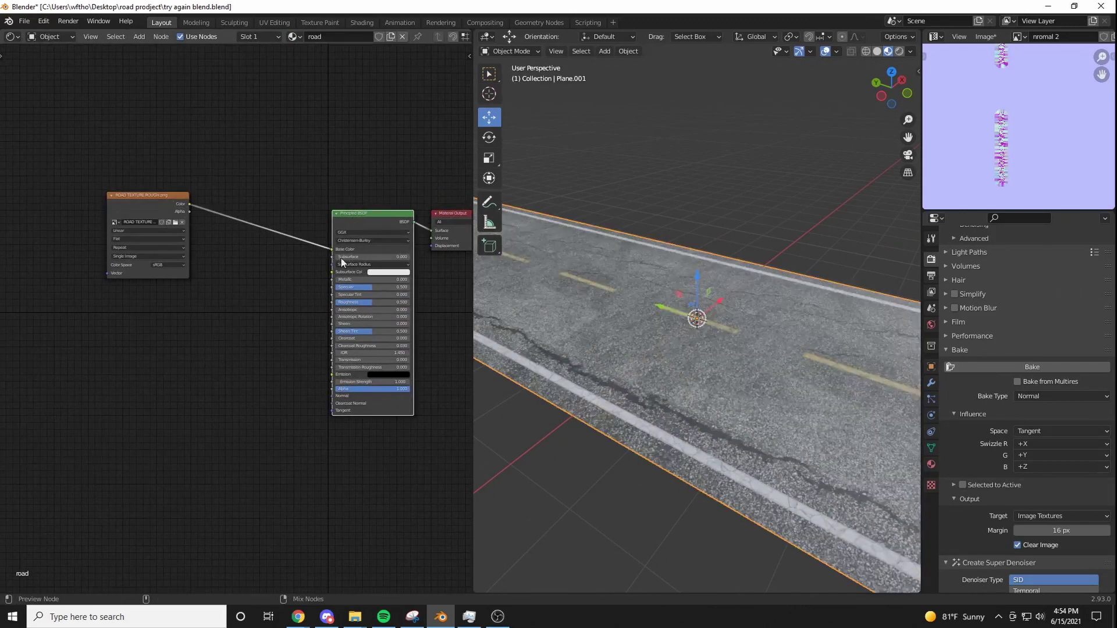
scroll(334, 264, "up", 4)
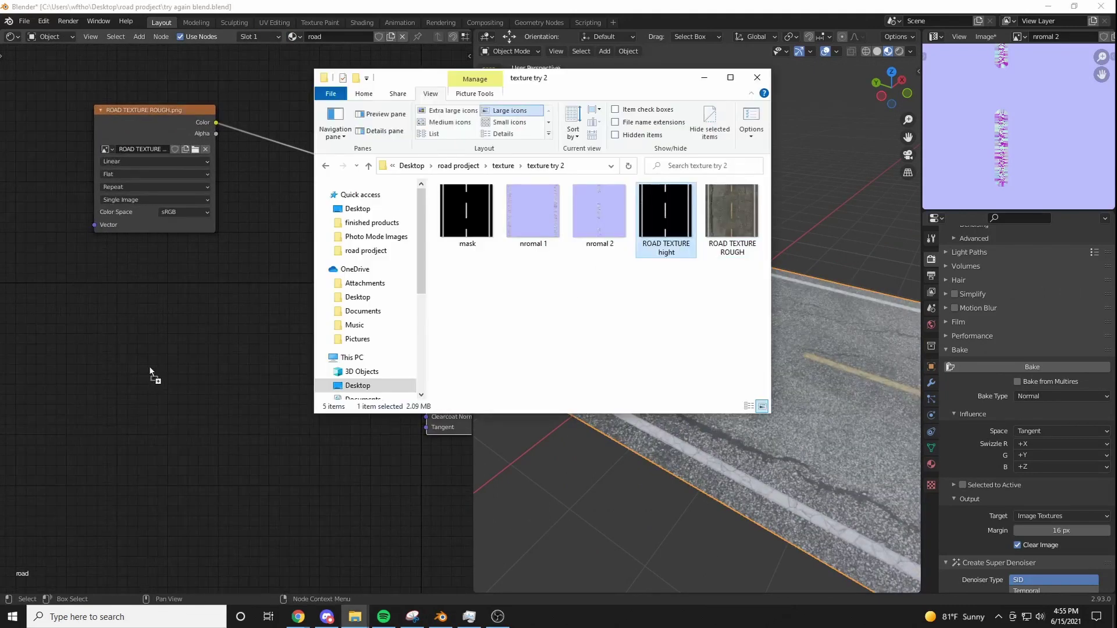
left_click_drag(149, 373, 163, 369)
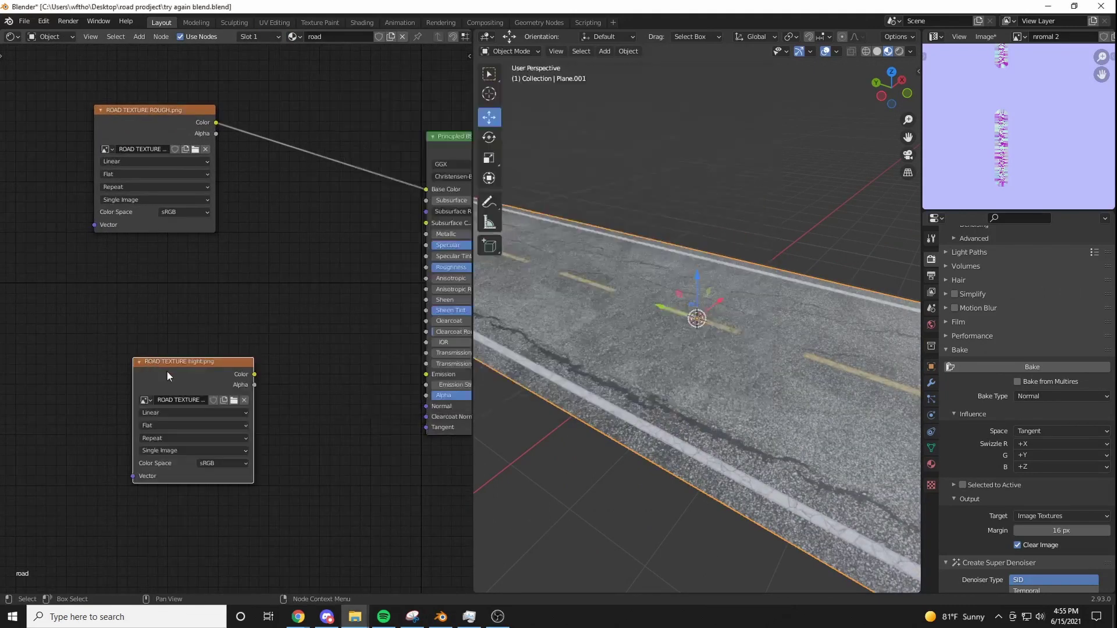
- Add a Bump node and feed the height image's Color into its Height input
key("shift+a")
type("bump")
key("Return")
left_click(326, 326)
left_click_drag(198, 309, 312, 378)
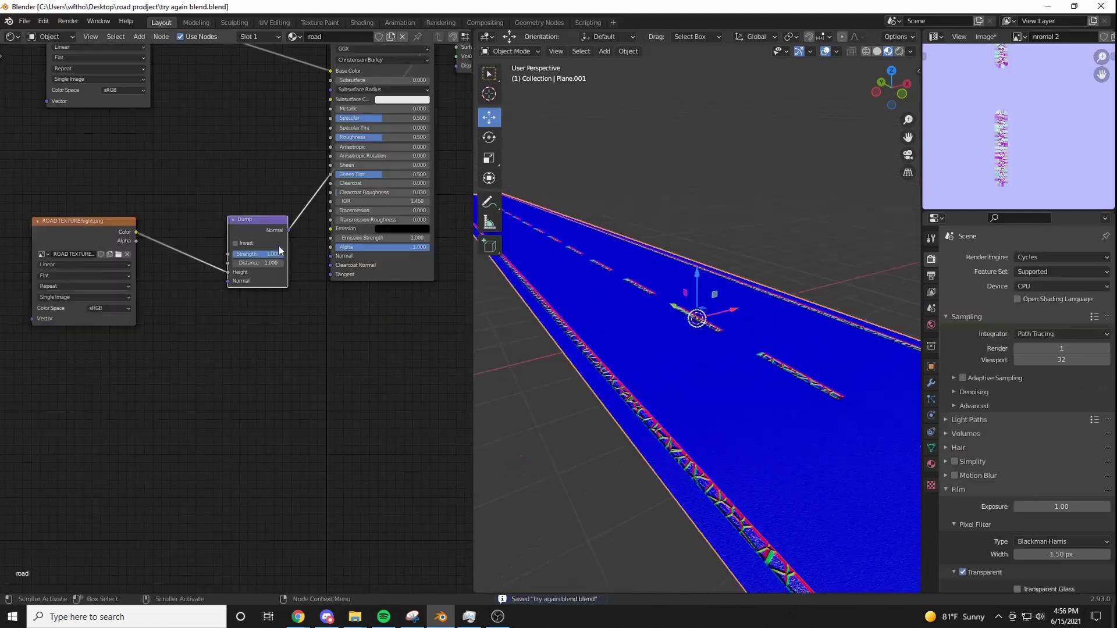
left_click_drag(288, 230, 334, 256)
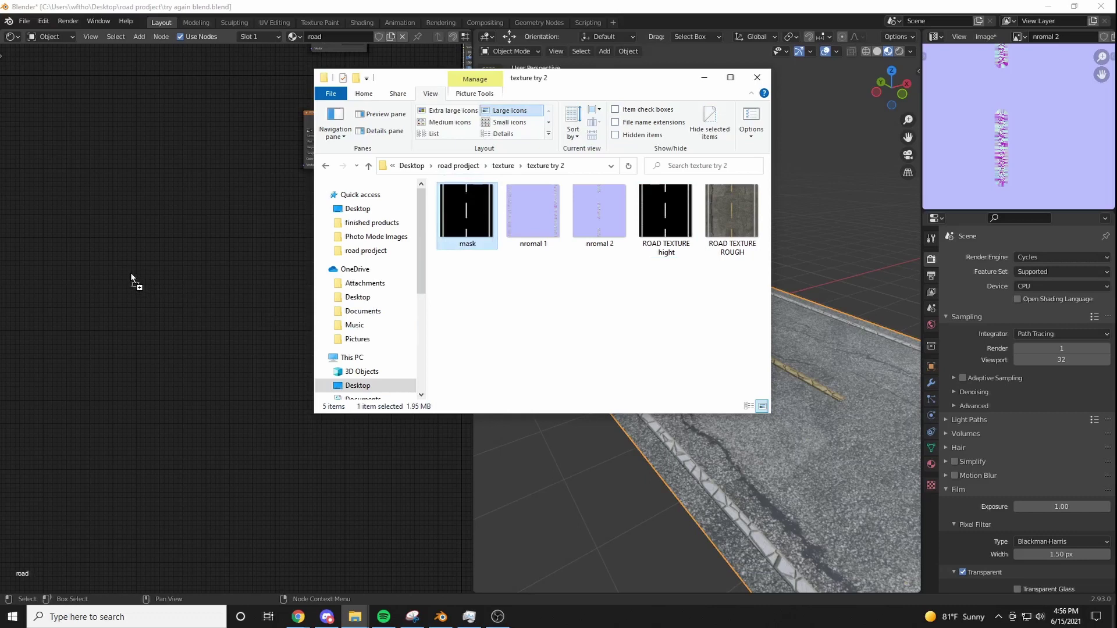
- Add the mask, nromal 1, nromal 2, asphalt_02_disp and asphalt_02_nor_2k images as texture nodes
left_click_drag(131, 272, 131, 272)
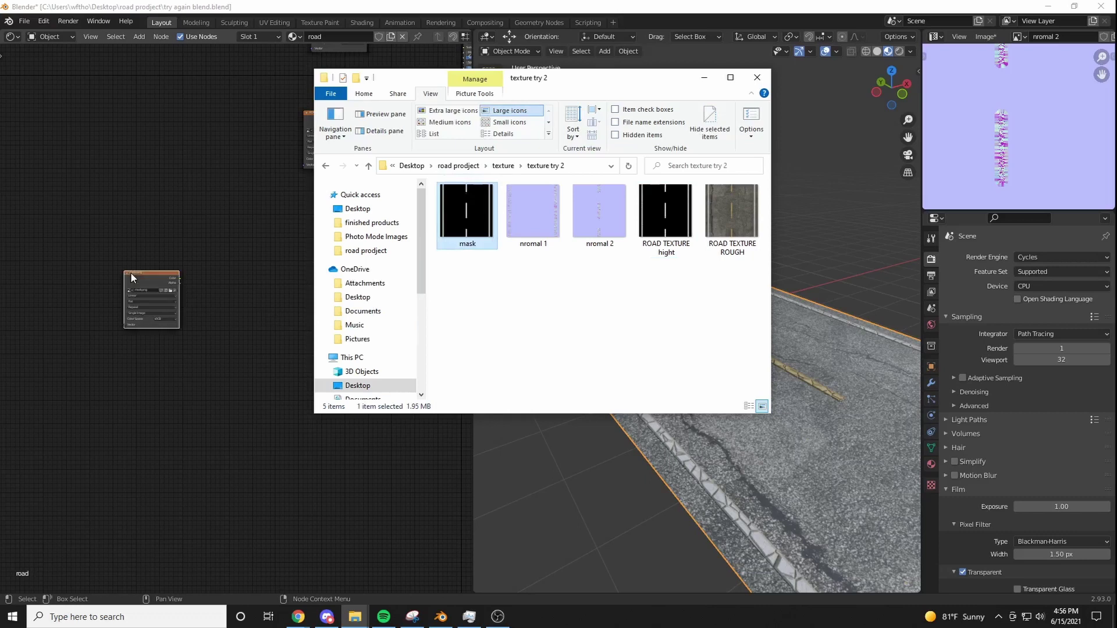
left_click_drag(533, 211, 146, 351)
left_click_drag(599, 210, 220, 426)
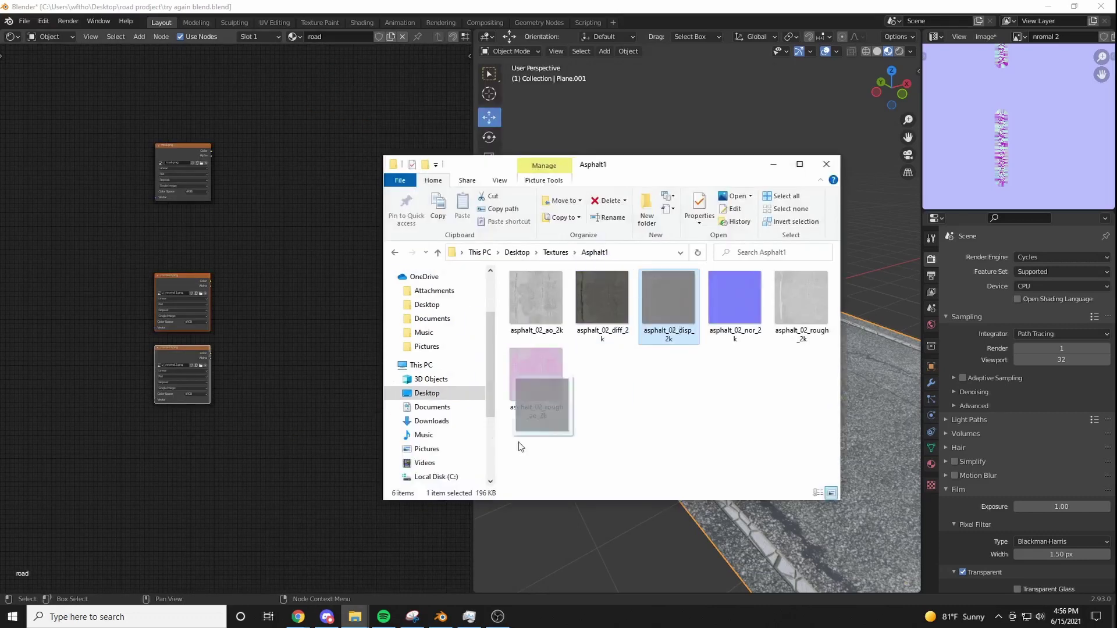
left_click_drag(520, 444, 187, 473)
left_click_drag(735, 297, 203, 504)
left_click_drag(203, 553, 202, 553)
middle_click_drag(227, 498, 257, 443)
- Add a Mix node driven by the mask Alpha, with nromal 1's Color in Color2
scroll(257, 443, "up", 2)
key("shift+a")
type("mix")
key("Return")
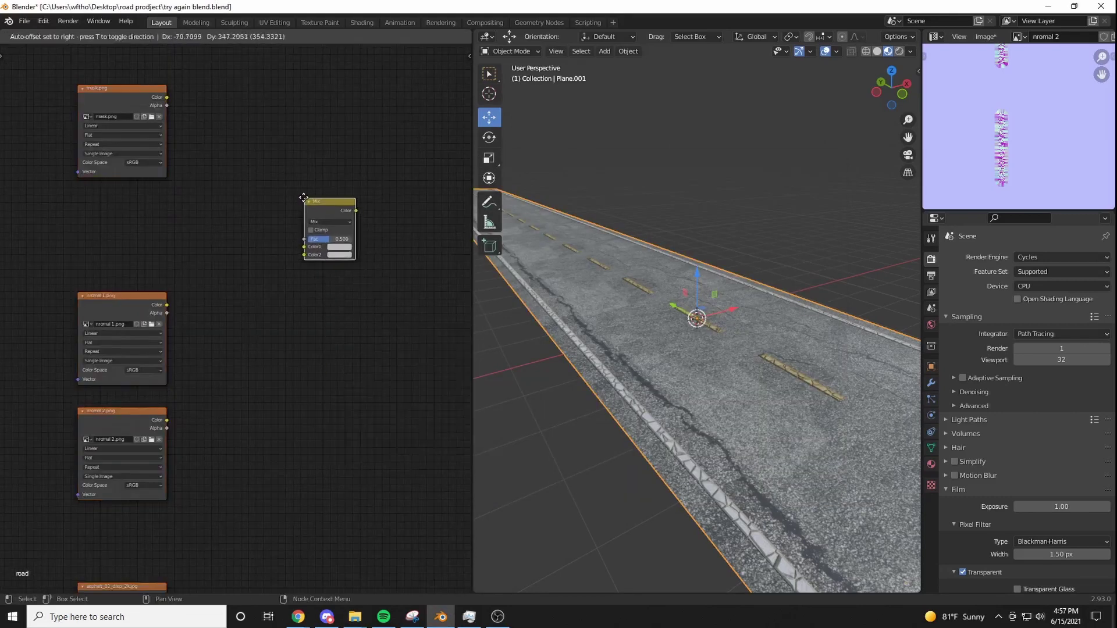
left_click(304, 197)
left_click(157, 111, "ctrl+shift")
left_click_drag(167, 106, 304, 238)
left_click(324, 212, "ctrl+shift")
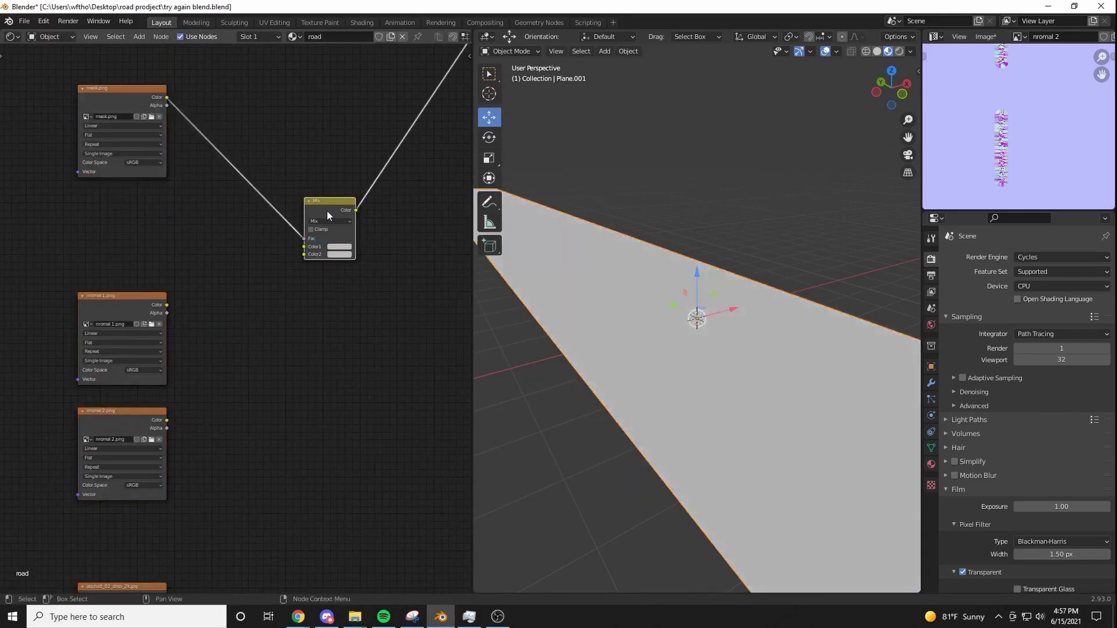
left_click(123, 338, "ctrl+shift")
scroll(250, 331, "up", 1)
left_click_drag(156, 303, 335, 329)
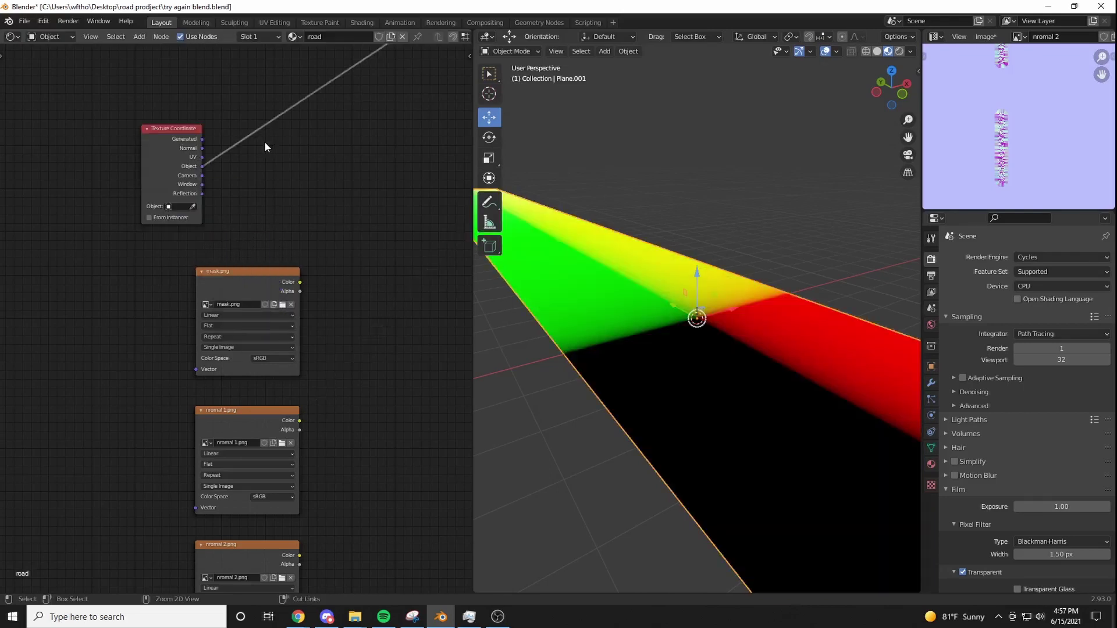
- Insert a Separate XYZ node and a Math Compare node with value 0 to isolate a centre stripe
key("shift+a")
type("se")
left_click(291, 188)
left_click(266, 137)
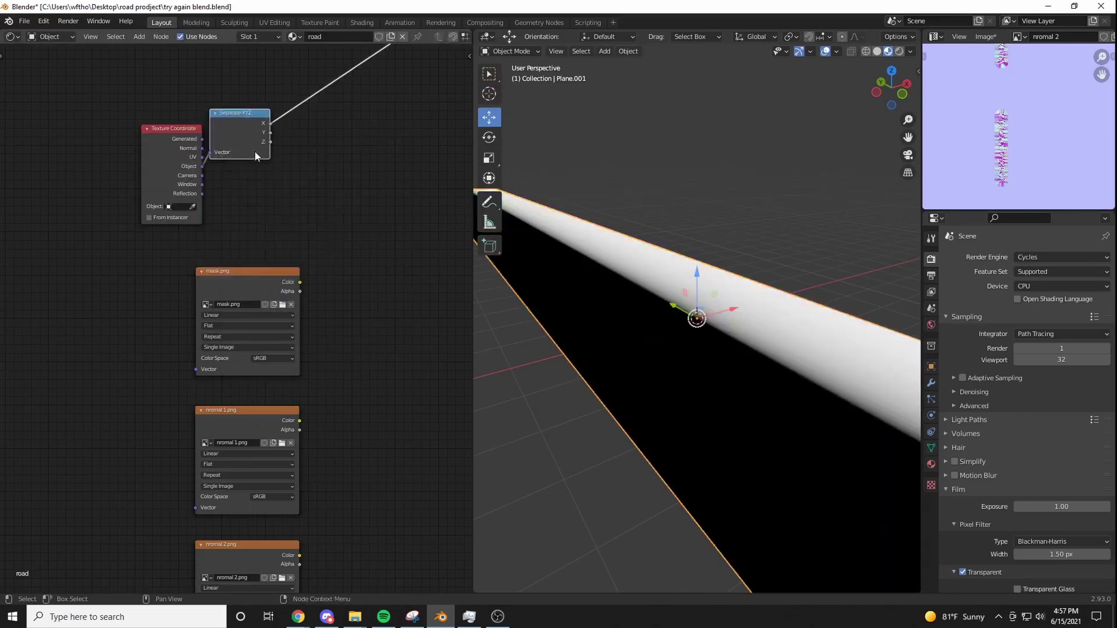
key("shift+a")
type("maht")
key("Return")
left_click(330, 82)
left_click(341, 109)
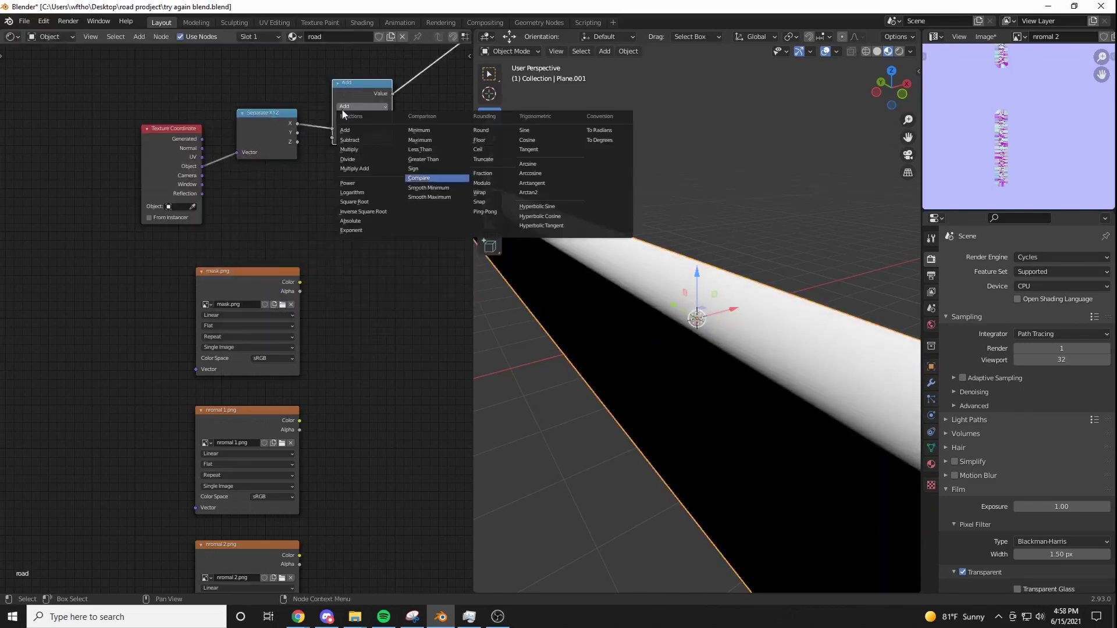
left_click(436, 179)
left_click_drag(361, 146, 384, 146)
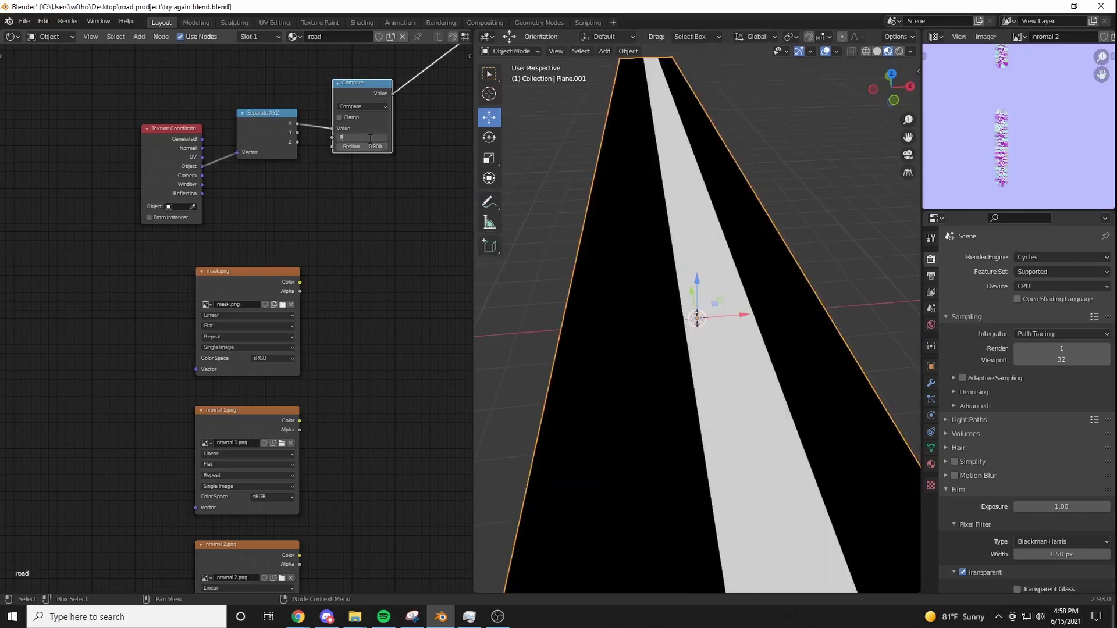
key("Return")
- Duplicate the Compare node as Multiply, combining mask.png's Color with the Compare result into dashes
scroll(284, 74, "down", 1)
key("shift+d")
left_click(360, 167)
left_click(374, 182)
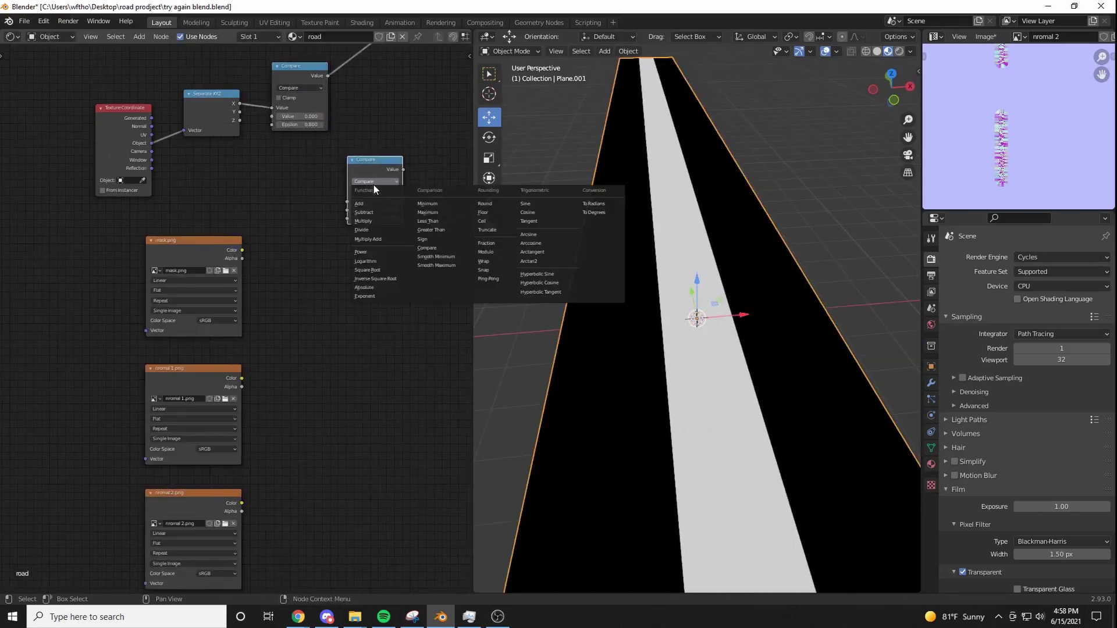
left_click(364, 221)
left_click_drag(242, 250, 347, 210)
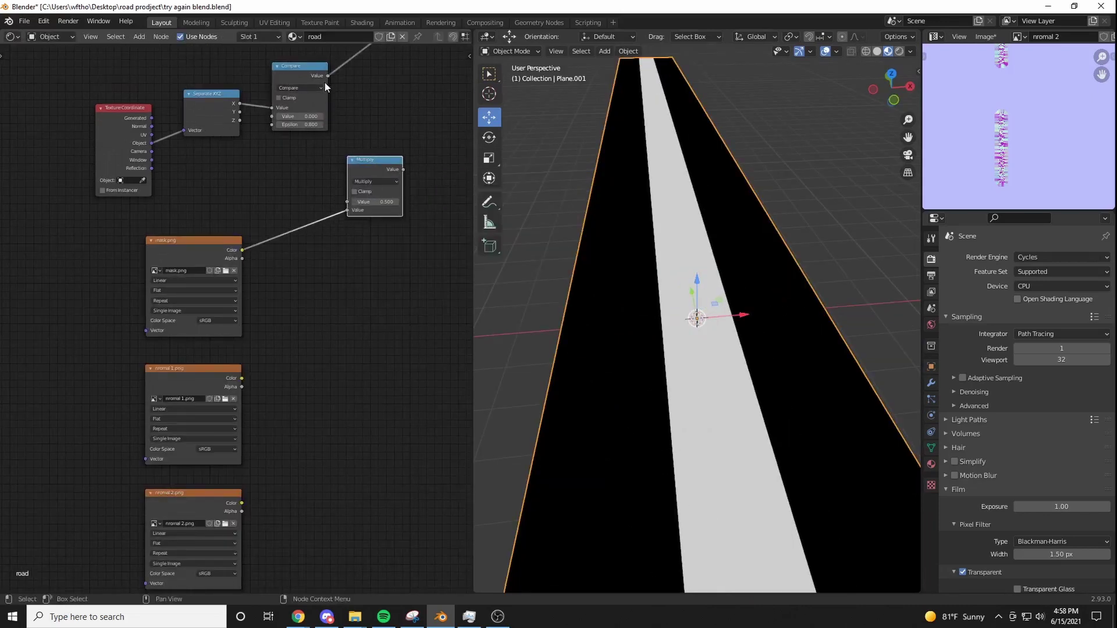
left_click_drag(328, 76, 349, 144)
left_click_drag(345, 207, 347, 204)
left_click(369, 159, "ctrl+shift")
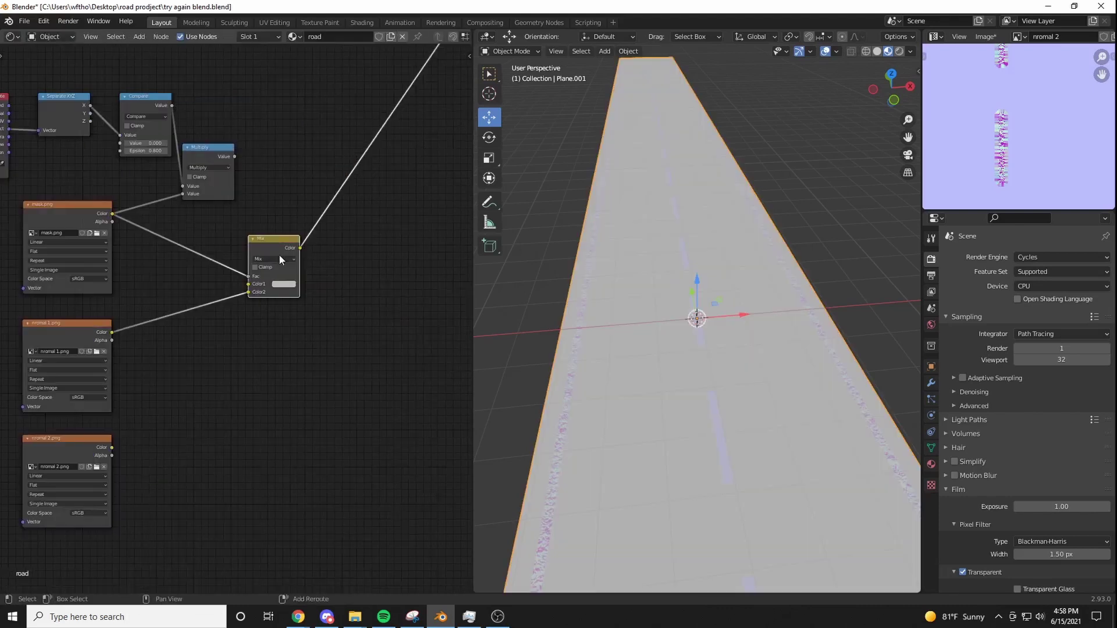
- Add a second Mix node fed by the Multiply factor and the first Mix's Color
left_click_drag(278, 254, 387, 264)
left_click_drag(235, 156, 350, 284)
left_click(364, 273, "ctrl+shift")
left_click_drag(300, 248, 351, 297)
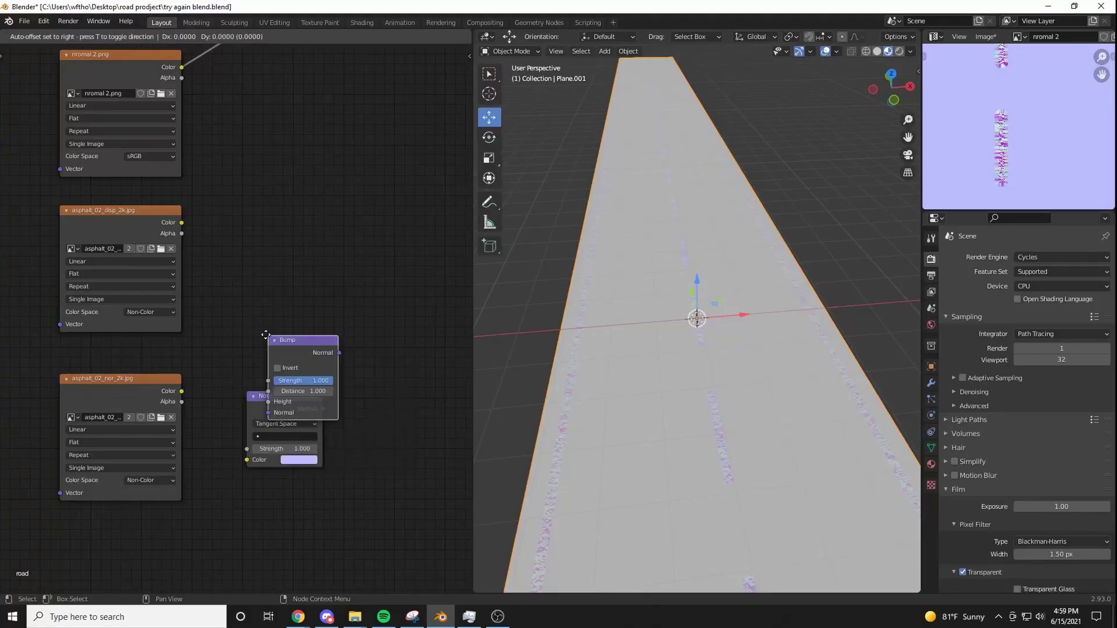
- Add a Bump node fed by a Normal Map that takes the asphalt normal texture
type("m")
key("Return")
left_click(252, 238)
left_click_drag(324, 409, 253, 313)
left_click_drag(184, 393, 189, 402)
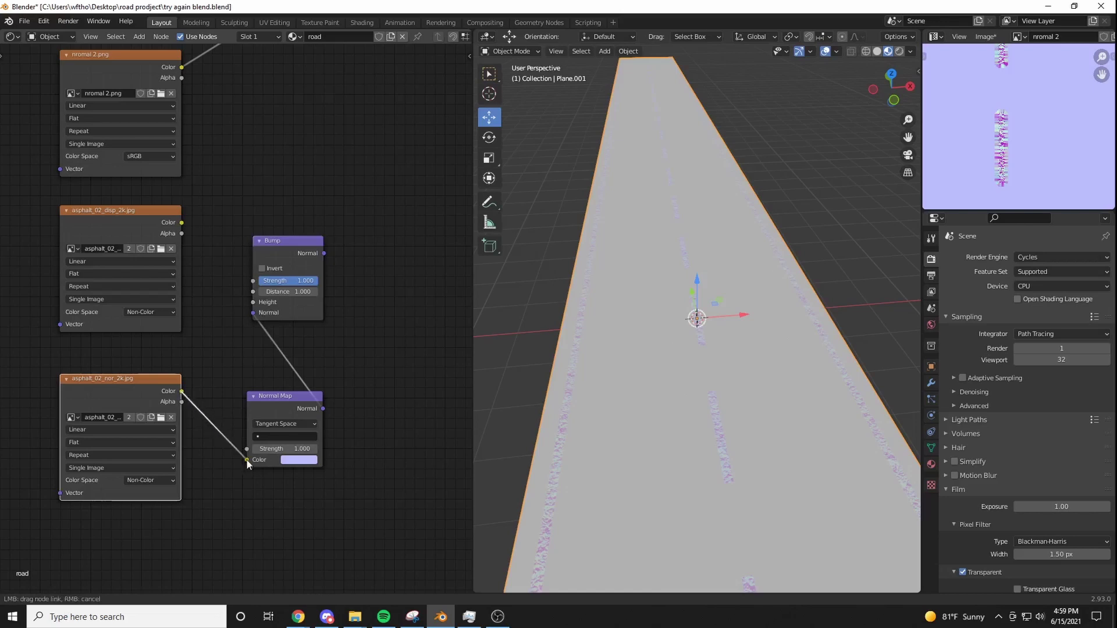
left_click_drag(247, 461, 247, 461)
- Plug the displacement texture into Bump Height and link the Bump output into the final Mix
left_click_drag(182, 223, 204, 255)
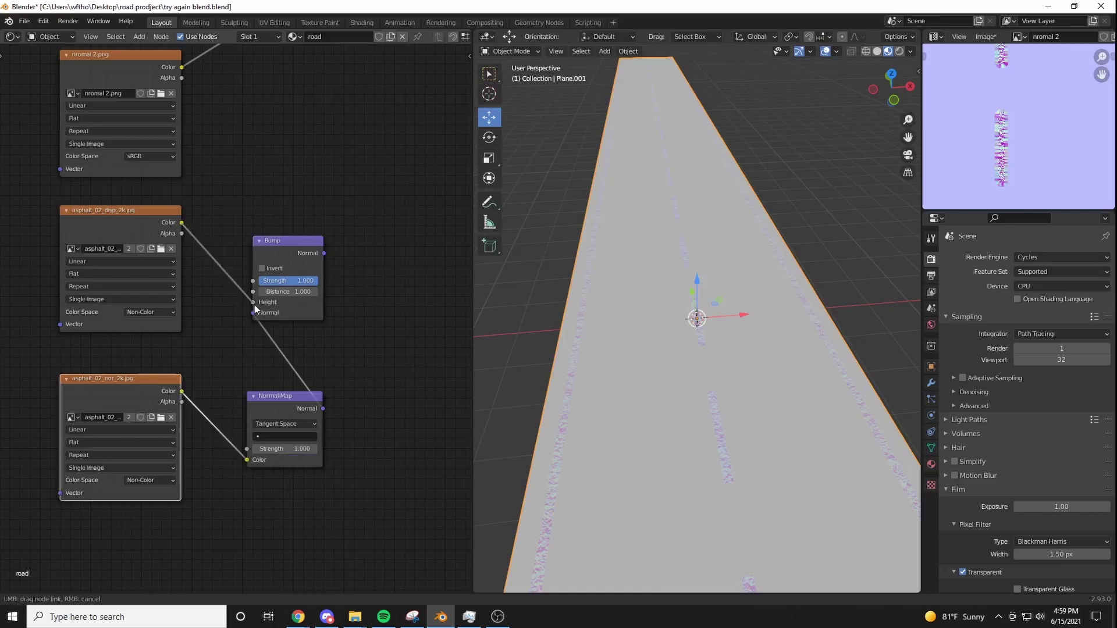
left_click_drag(254, 309, 255, 310)
left_click(285, 263, "ctrl+shift")
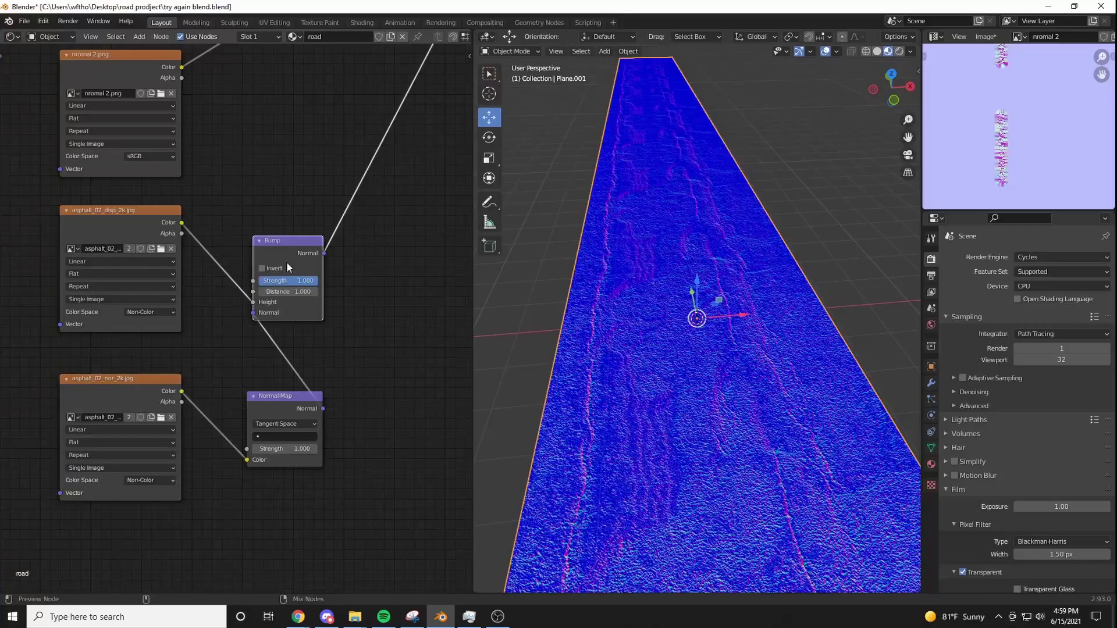
scroll(334, 125, "down", 2)
scroll(333, 124, "down", 1)
middle_click_drag(333, 125, 335, 211)
left_click_drag(293, 360, 316, 145)
left_click(392, 150, "ctrl+shift")
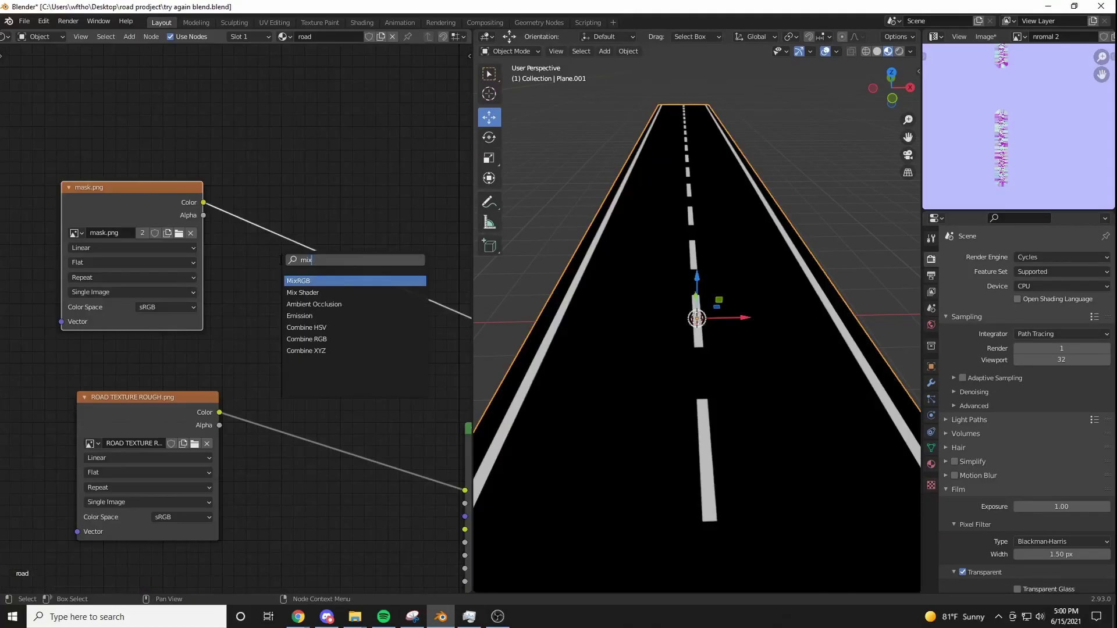
- Drop a colour Mix node onto the existing link and edit its first colour
key("Return")
left_click(308, 257)
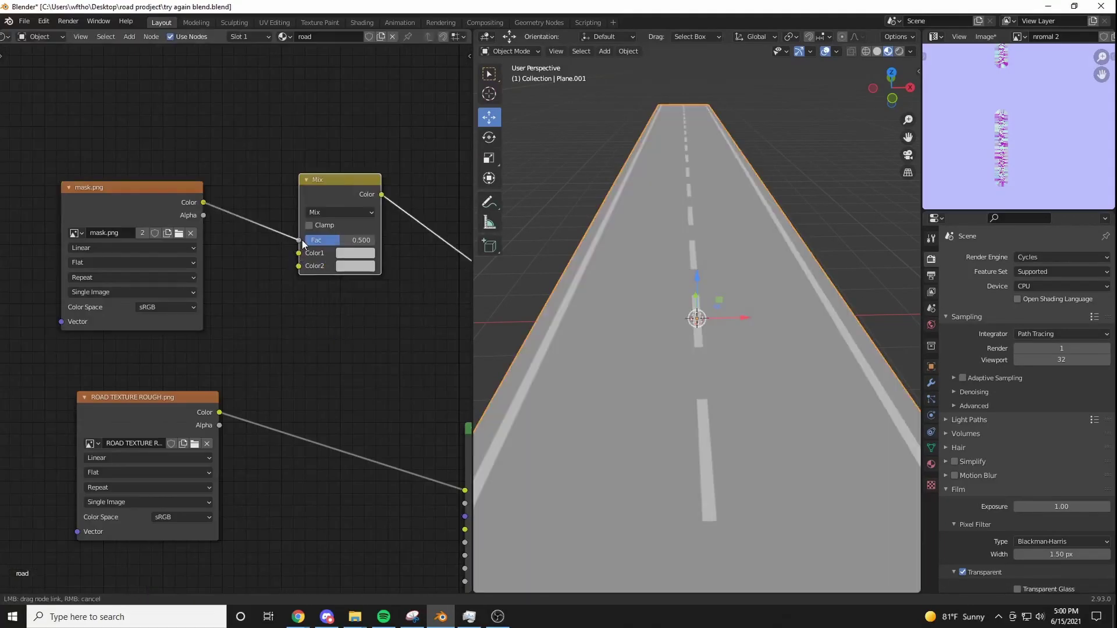
left_click(355, 253)
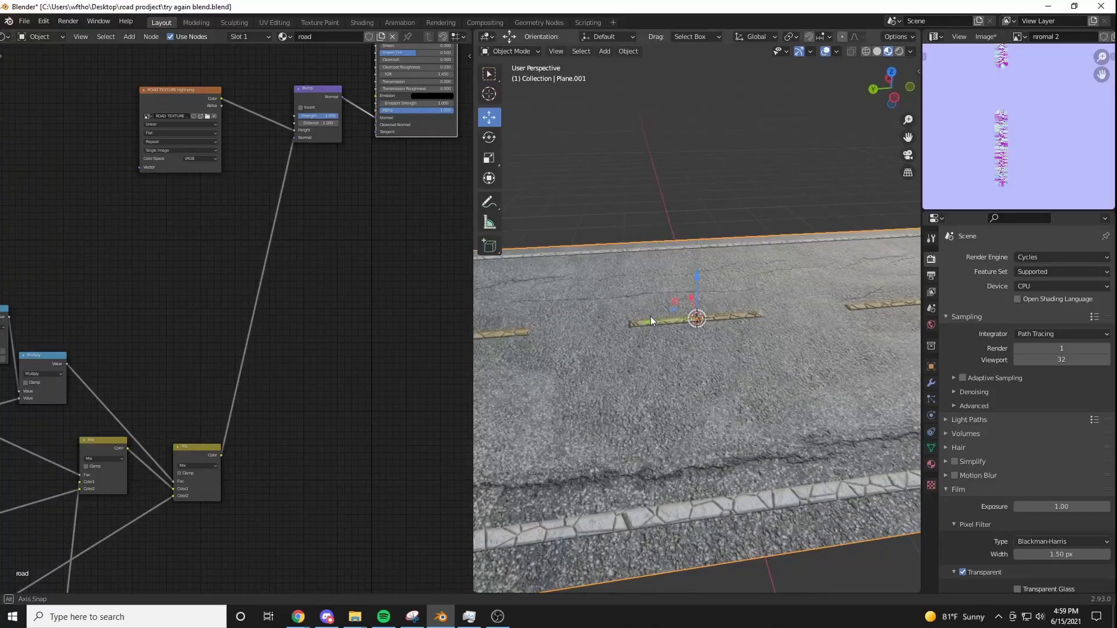
- Apply the road material to the plane, bake Diffuse into a new image and save the base colour
middle_click_drag(651, 316, 549, 292)
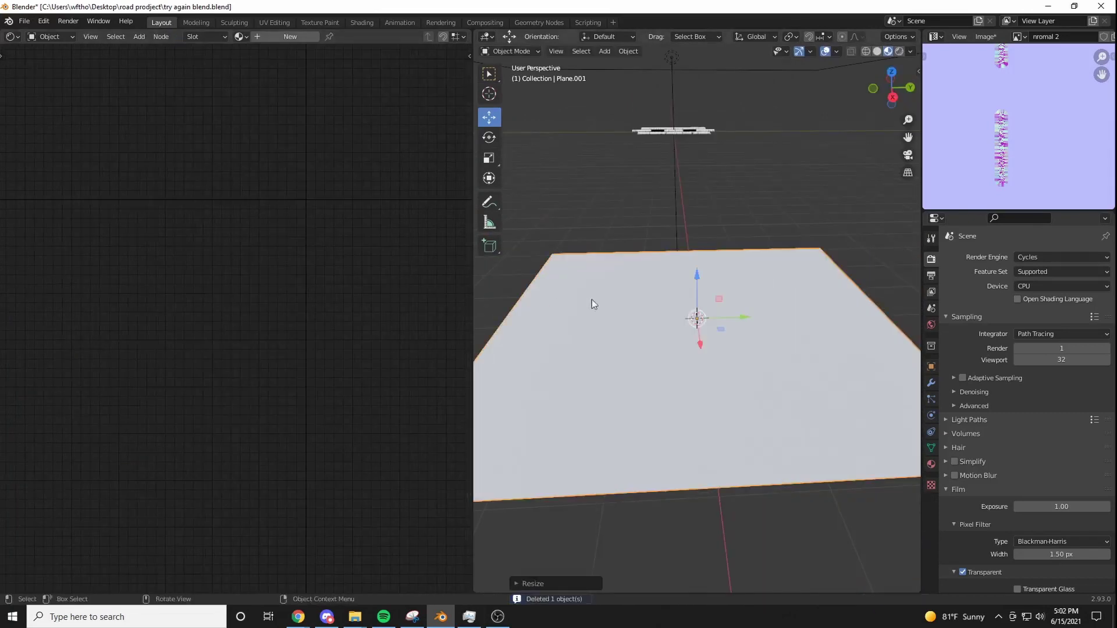
scroll(592, 299, "down", 3)
left_click(239, 36)
left_click(274, 70)
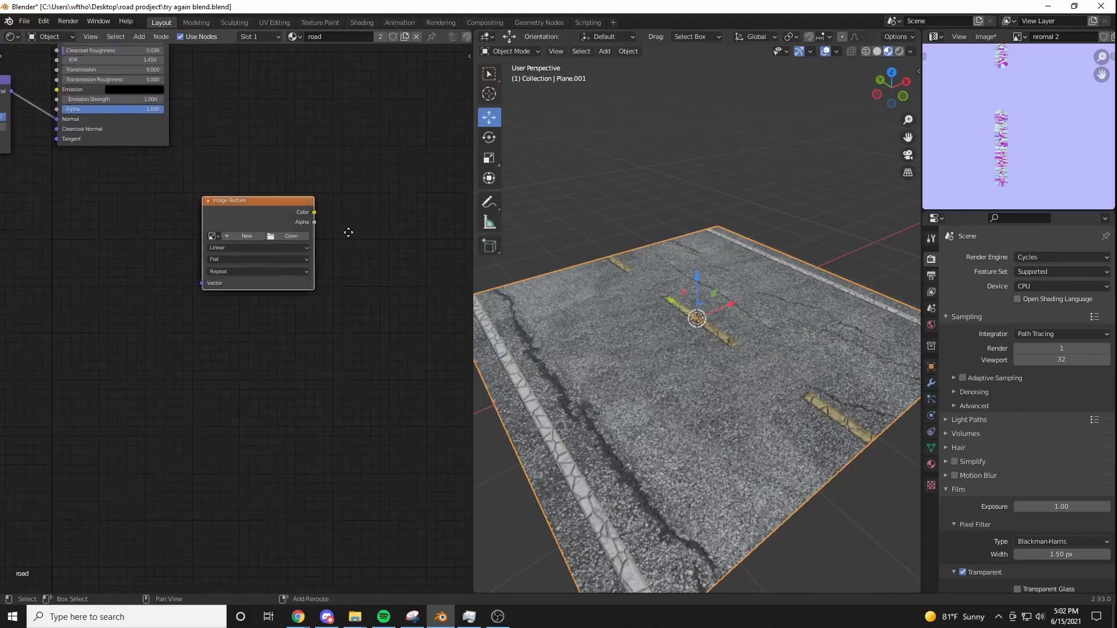
key("shift+d")
left_click(349, 444)
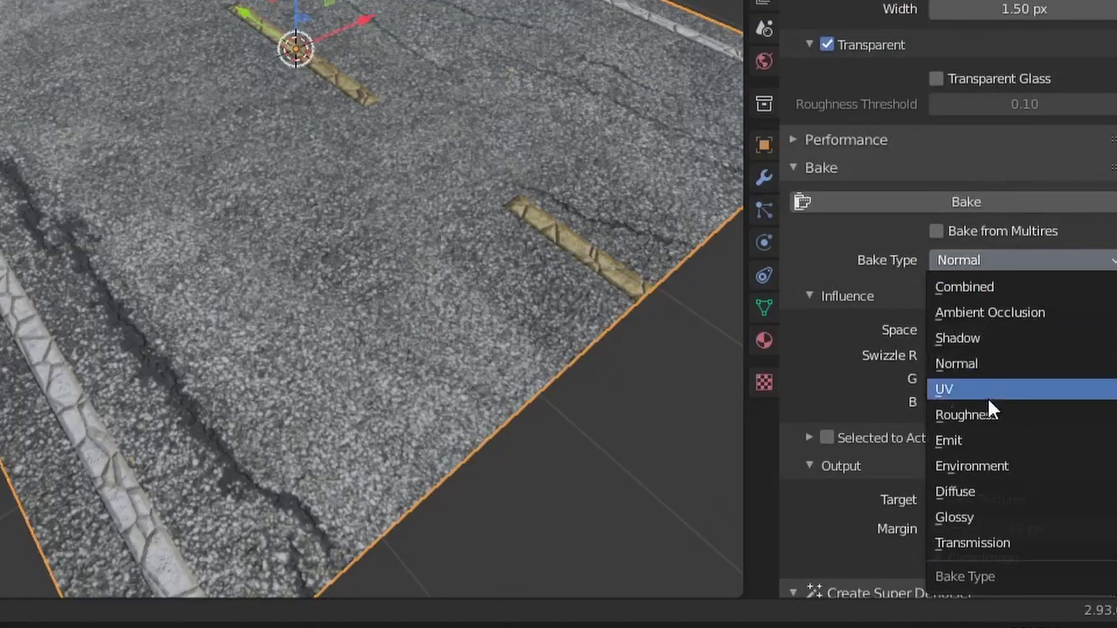
left_click(966, 490)
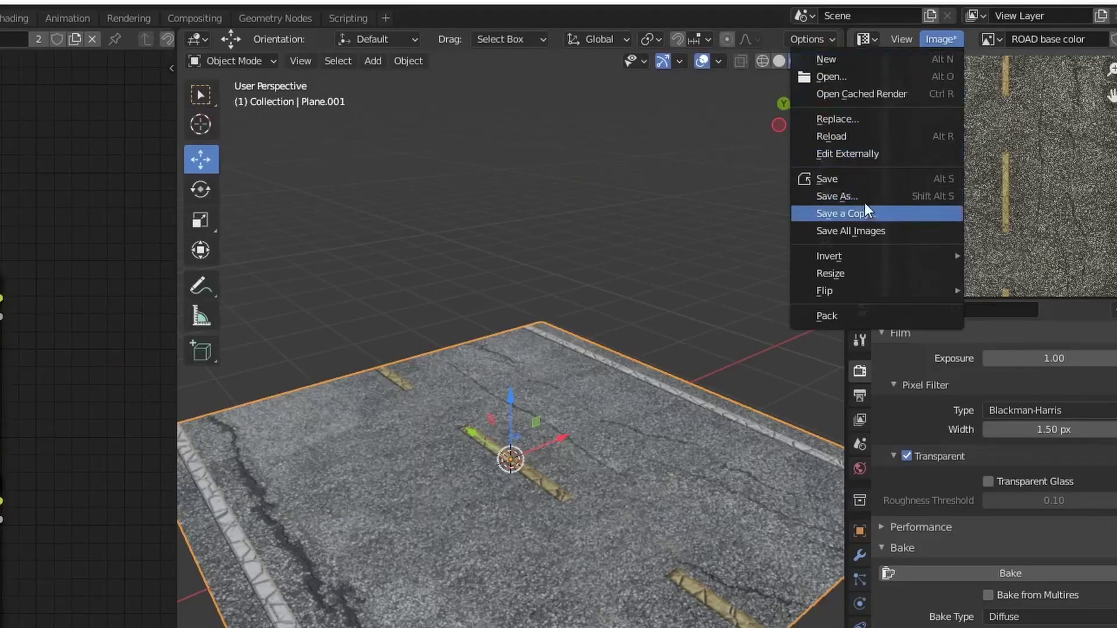
left_click(865, 202)
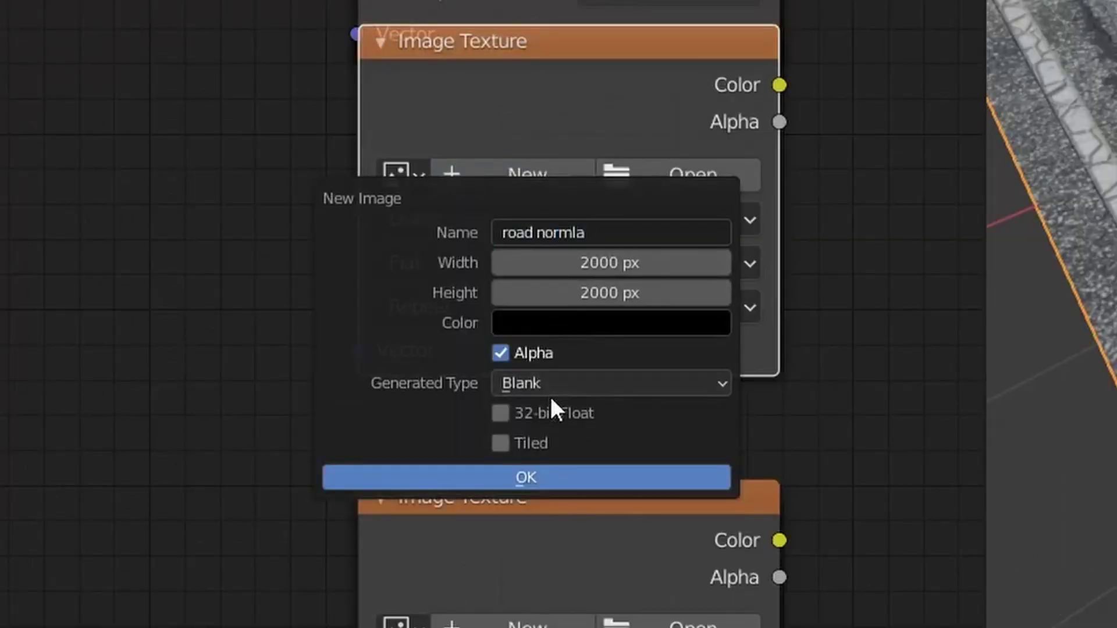
- Bake a Normal map into a 32-bit float image and save it as road normal.png
left_click(289, 491)
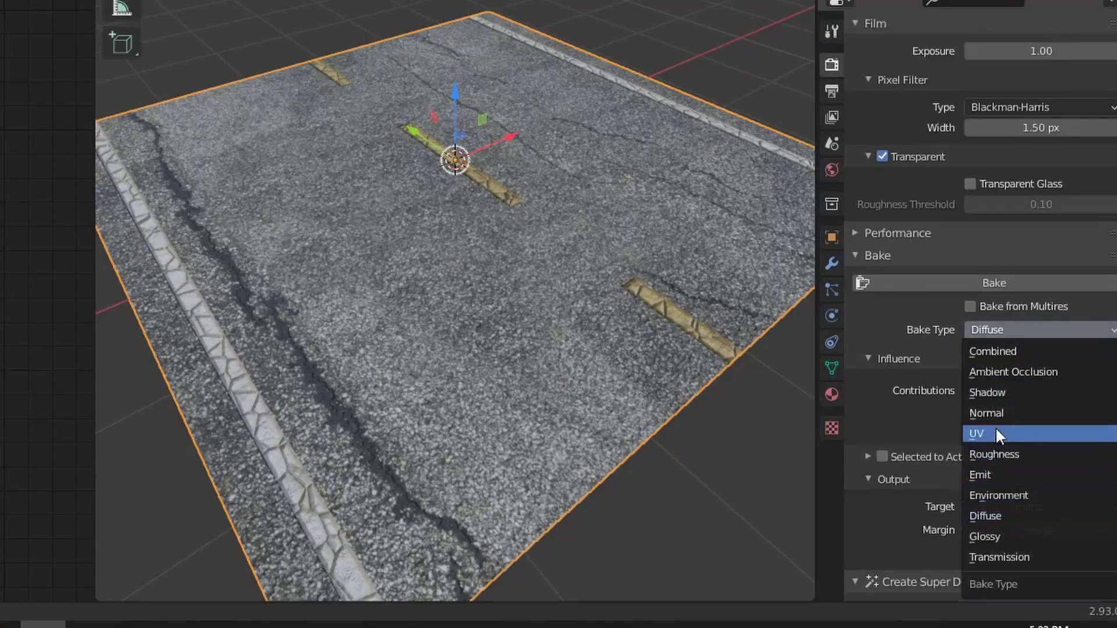
left_click(994, 412)
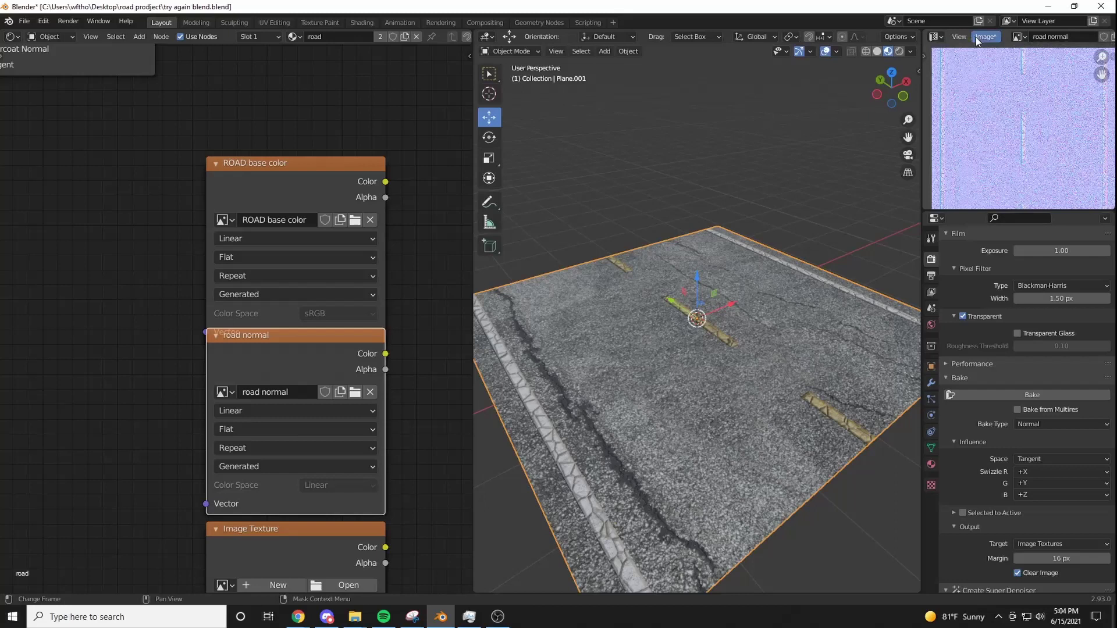
left_click(985, 36)
left_click(916, 142)
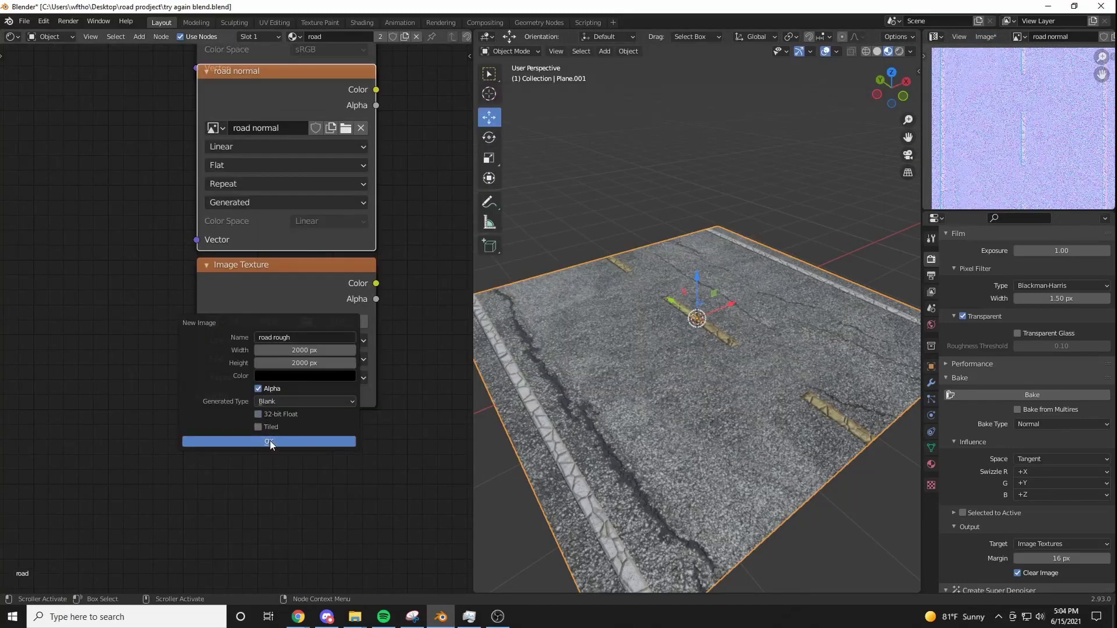
- Bake Roughness into the new road rough image and save it to a file
left_click(270, 440)
left_click(1062, 424)
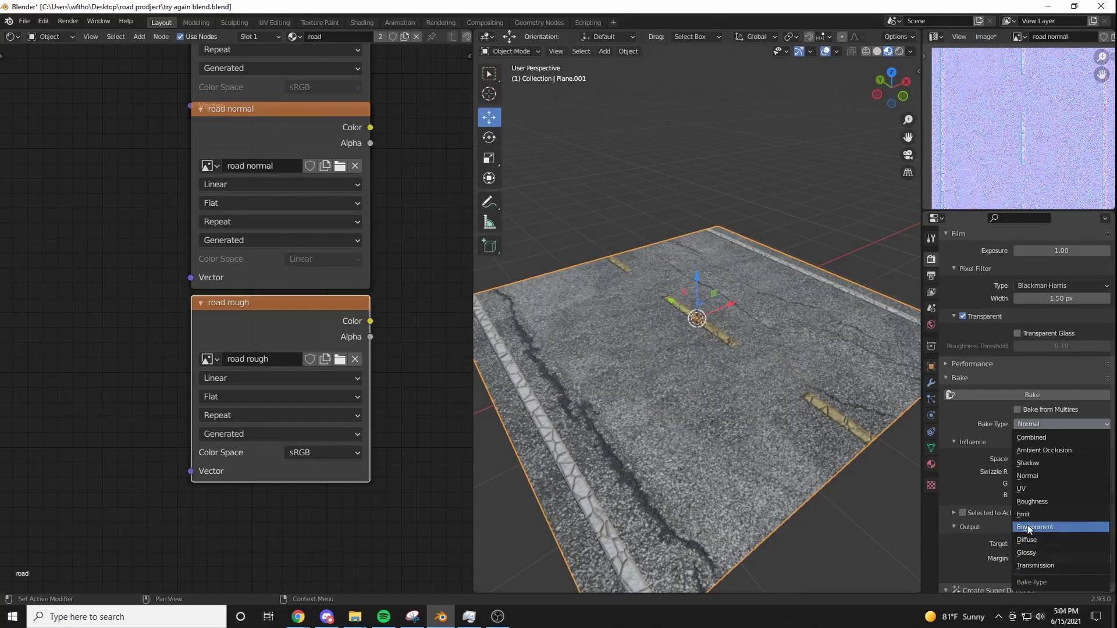
left_click(1035, 501)
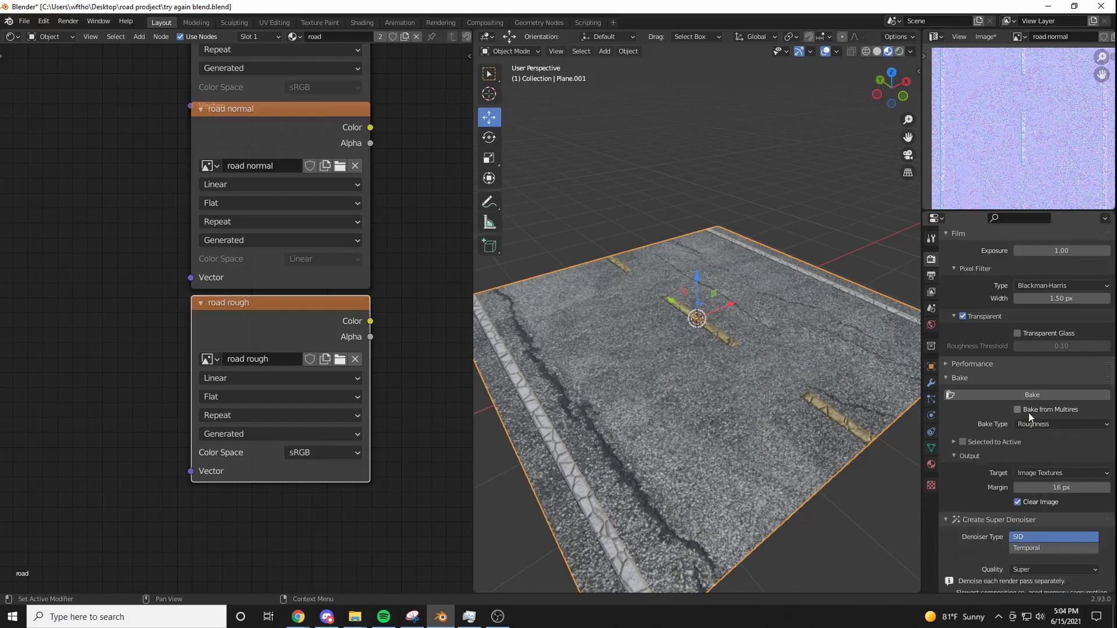
left_click(1032, 395)
left_click(986, 36)
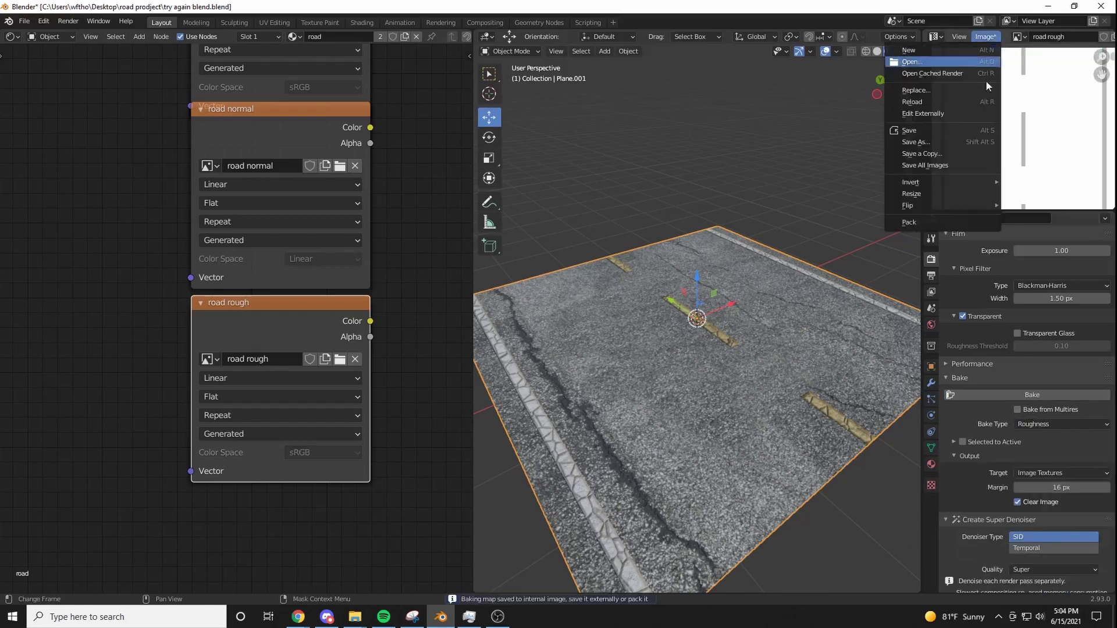
left_click(942, 138)
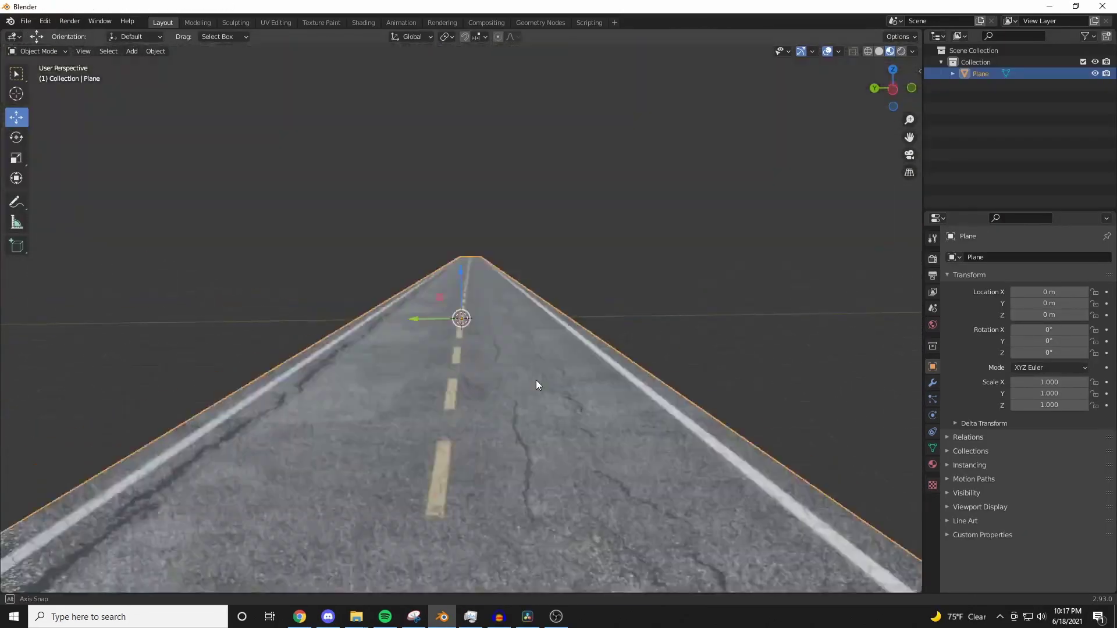